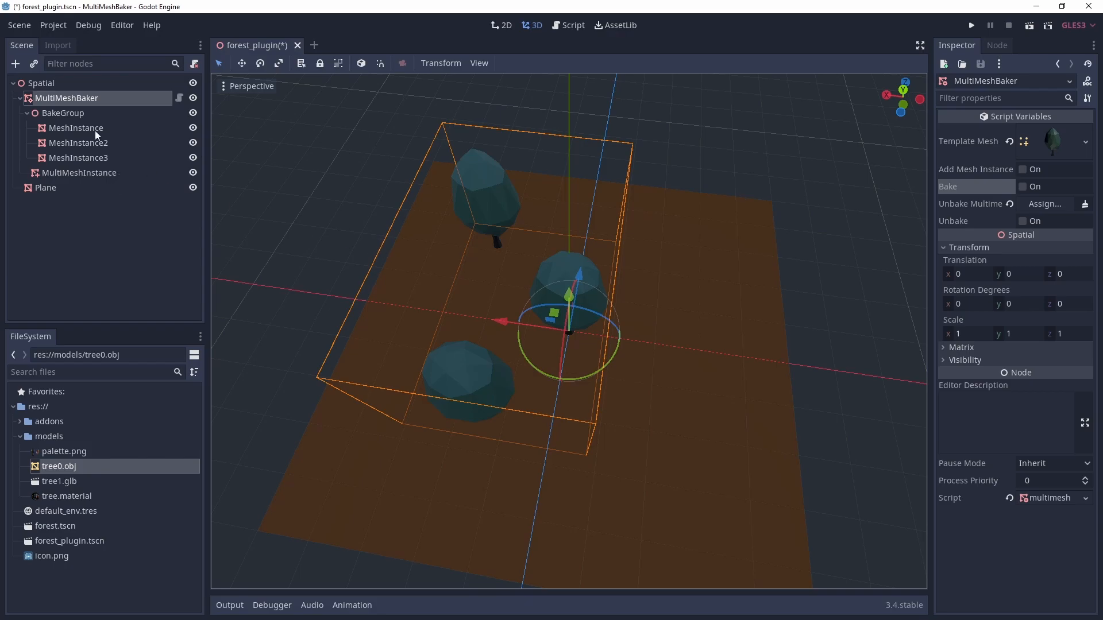
- Move the baked MultiMeshInstance along its X axis, clear of the three original trees, and compare both groups
click(116, 175)
drag(499, 328, 686, 354)
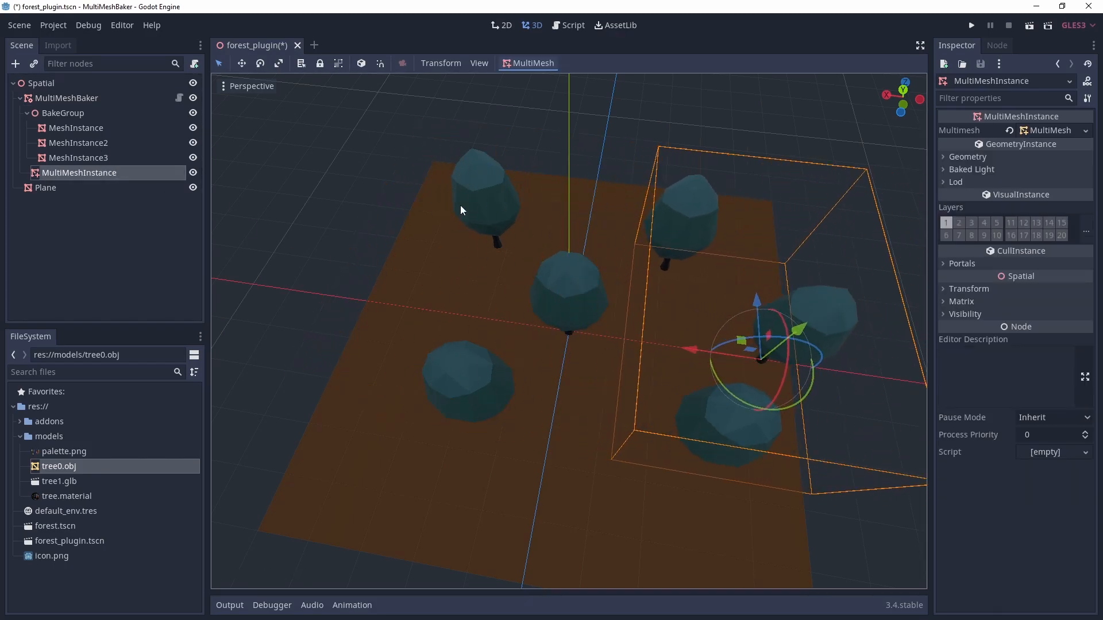
click(460, 209)
click(584, 291)
click(490, 369)
click(118, 172)
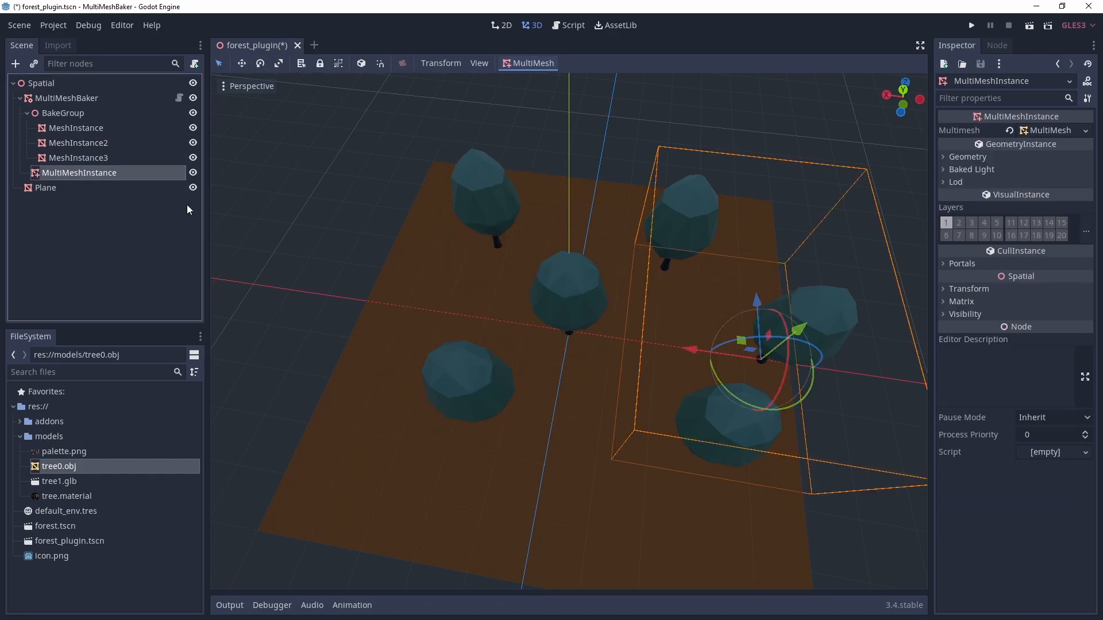
scroll(803, 317, down, 3)
mouse_move(803, 316)
middle_down()
mouse_move(770, 239)
mouse_move(679, 247)
mouse_move(813, 309)
middle_up()
scroll(813, 309, up, 3)
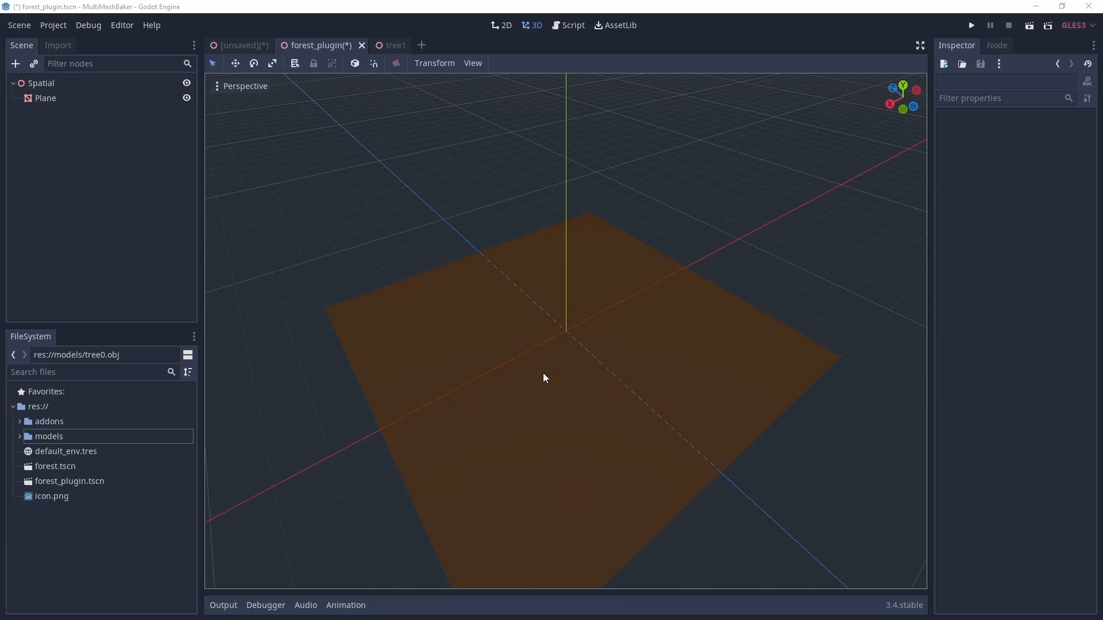
- Examine the files in the multimesh_baker folder inside the project's addons folder
click(65, 423)
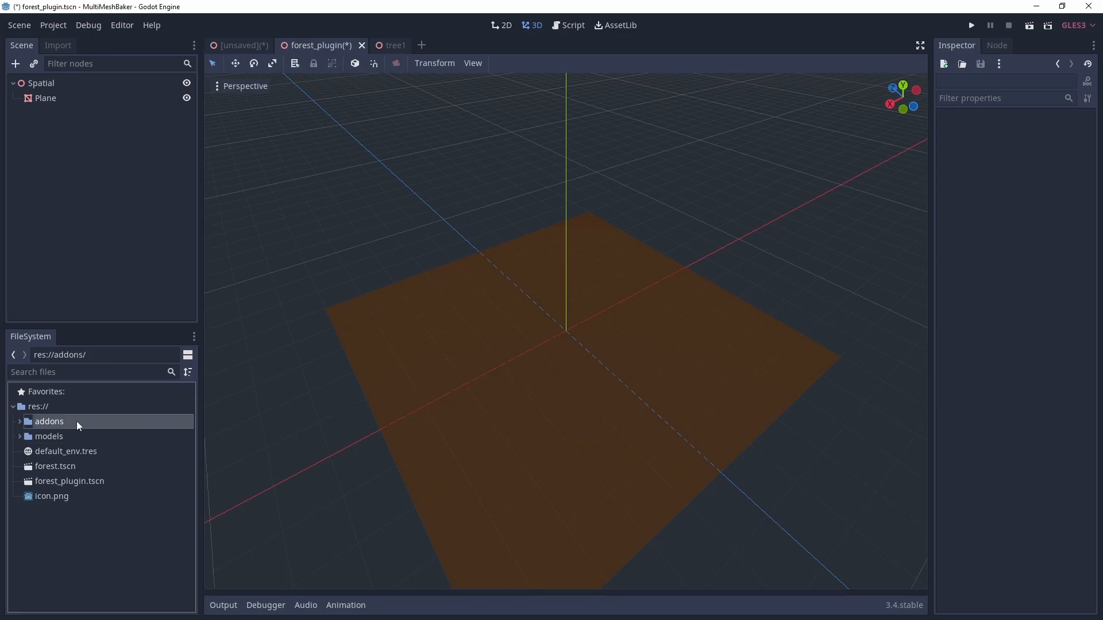
click(19, 421)
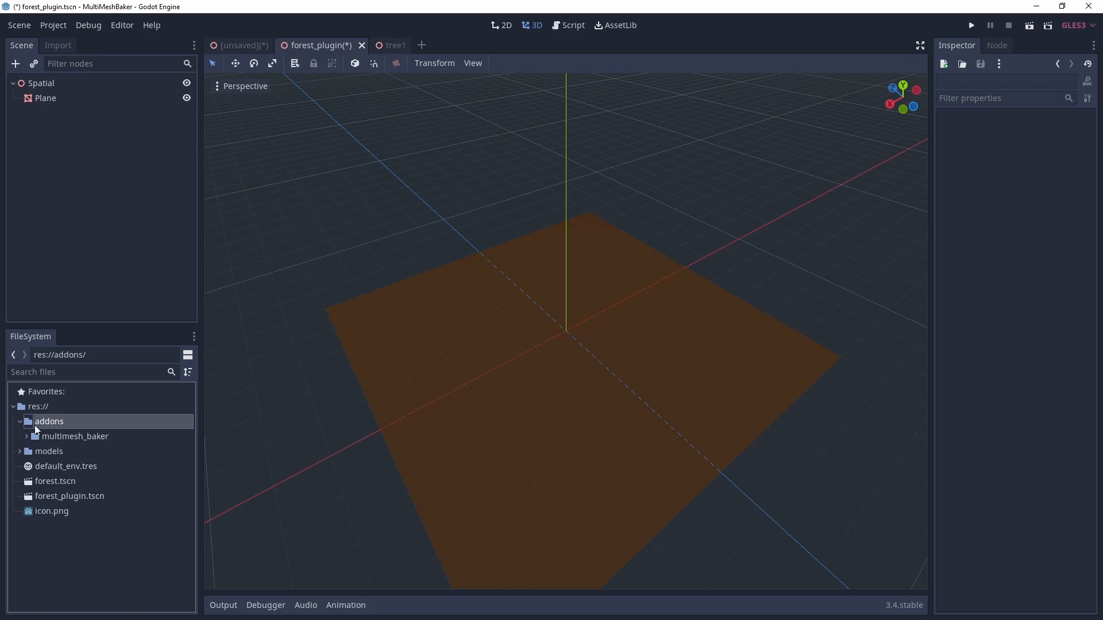
click(26, 436)
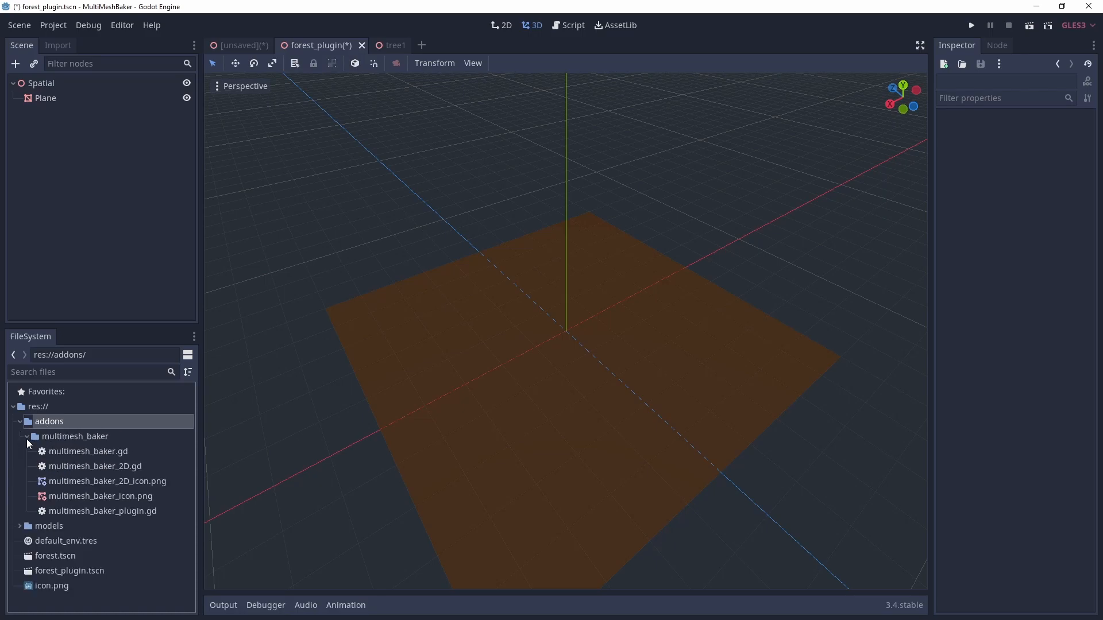
click(26, 437)
- Check in the project settings whether the MultiMeshBaker plugin is enabled
click(56, 25)
click(62, 43)
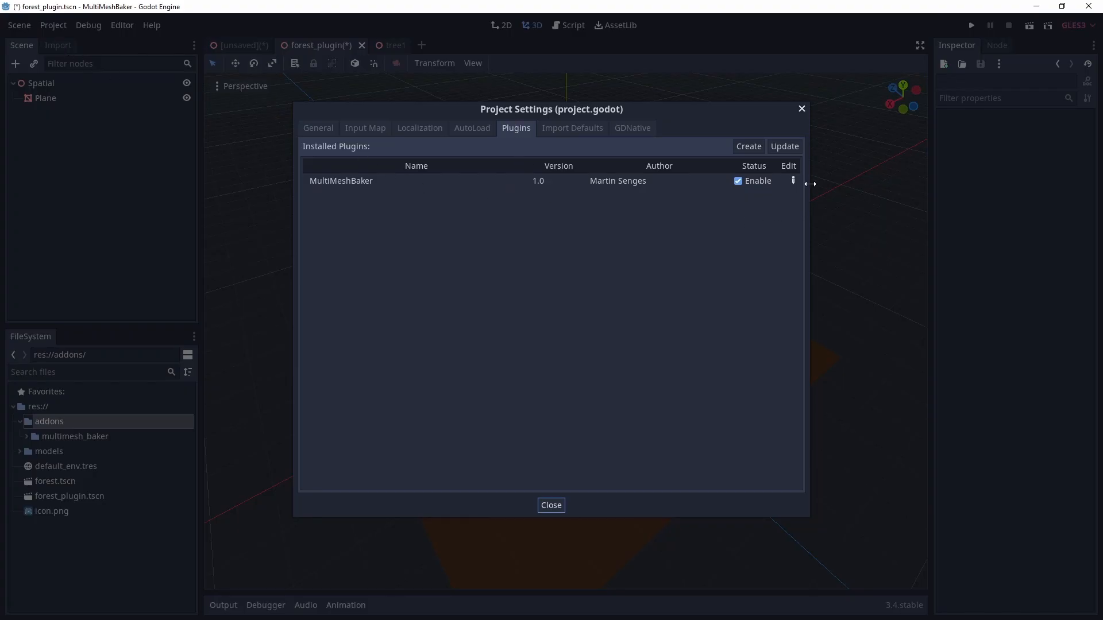
click(546, 507)
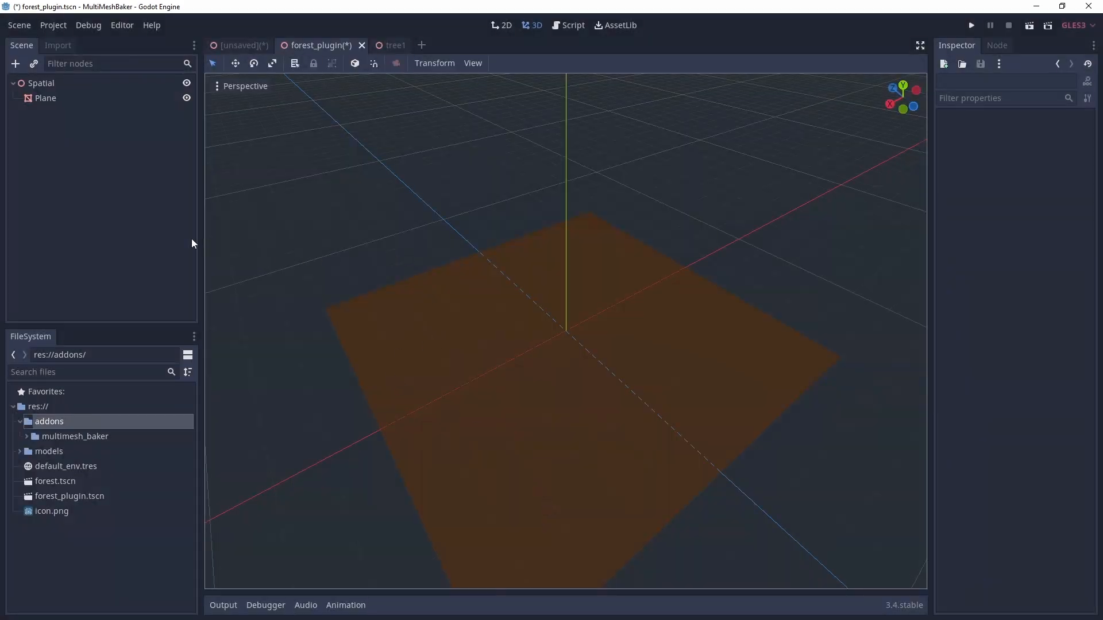
- Add a MultiMeshBaker node to the forest_plugin scene
click(16, 64)
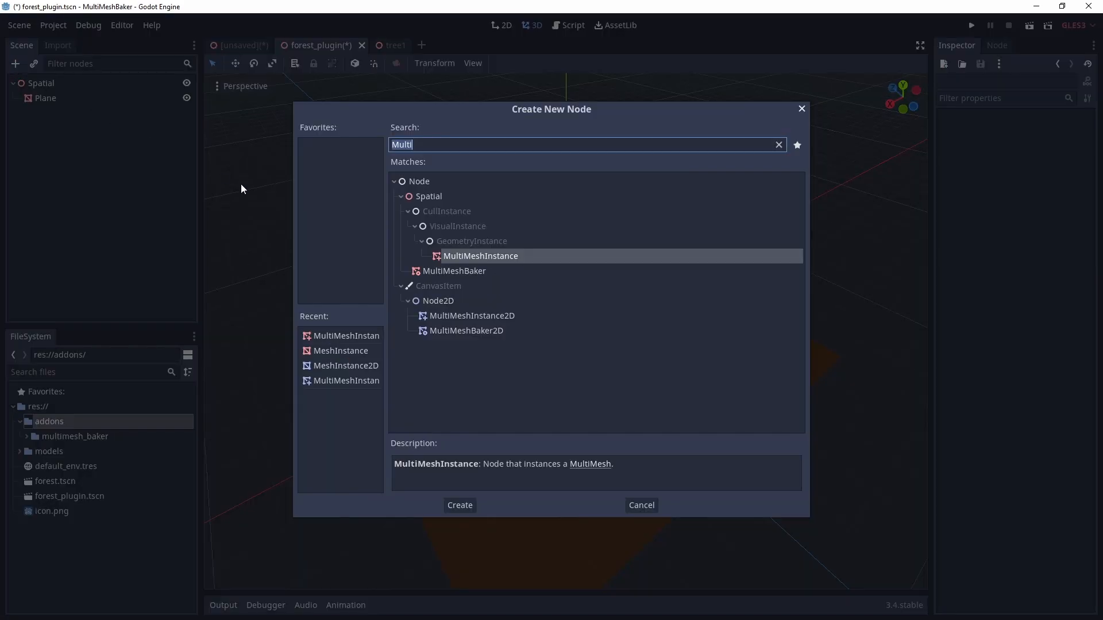
click(460, 270)
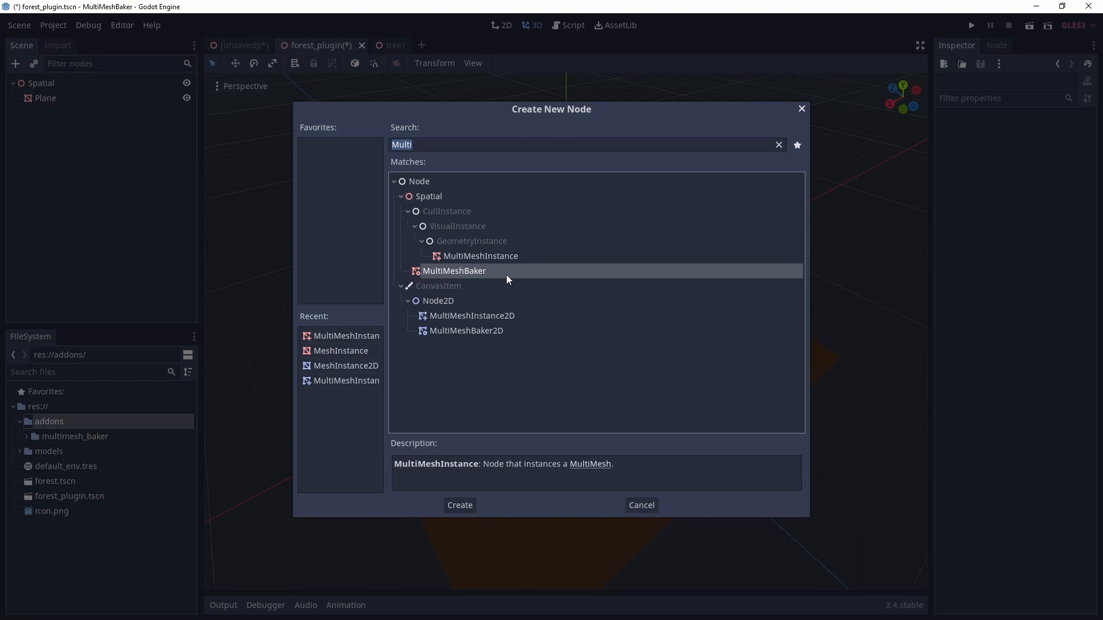
double_click(457, 275)
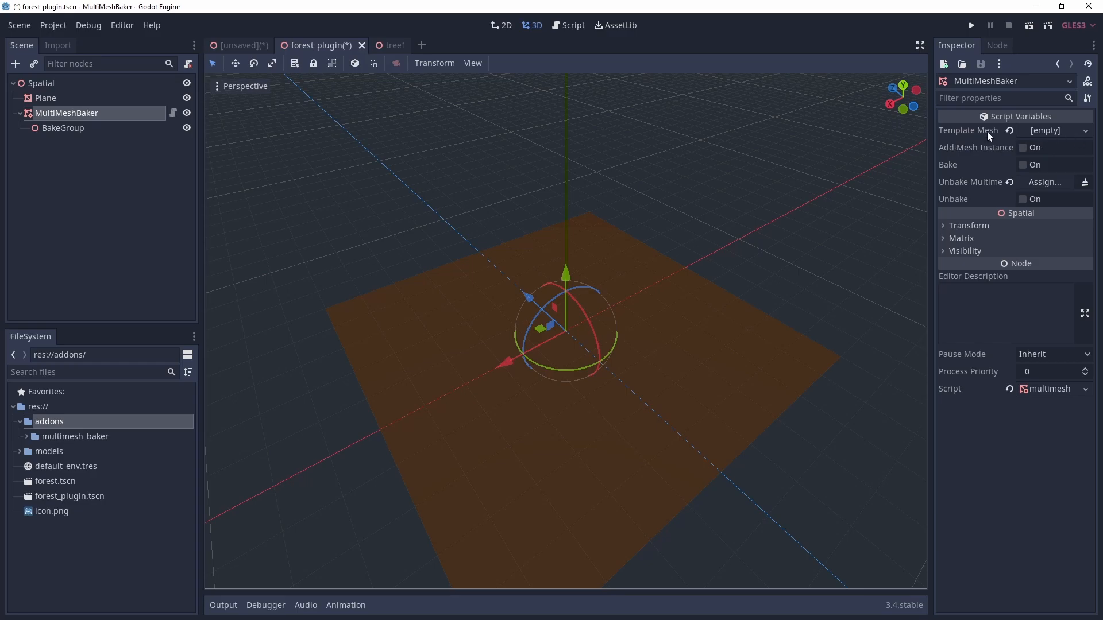
- Assign tree0.obj from the models folder as the MultiMeshBaker's Template Mesh
click(1086, 131)
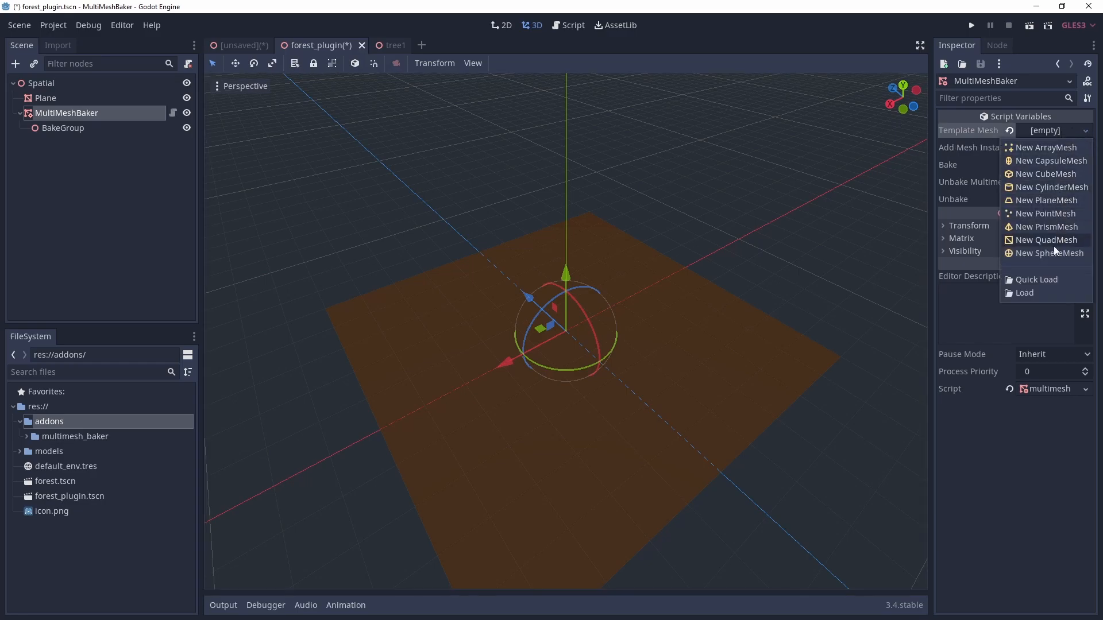
click(1085, 133)
click(1085, 133)
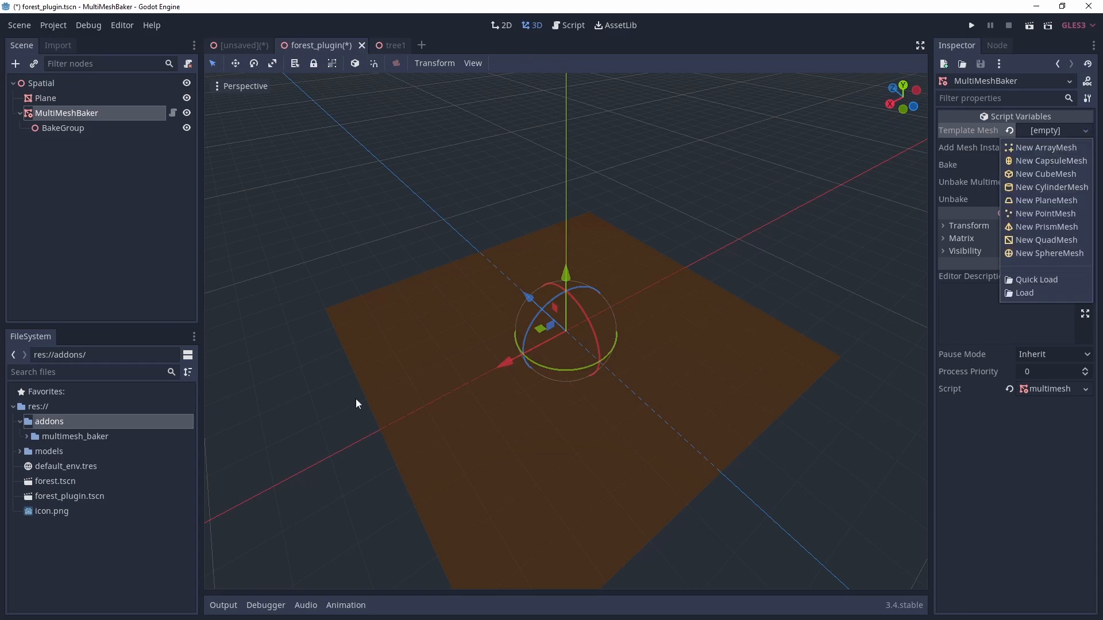
click(19, 450)
click(60, 482)
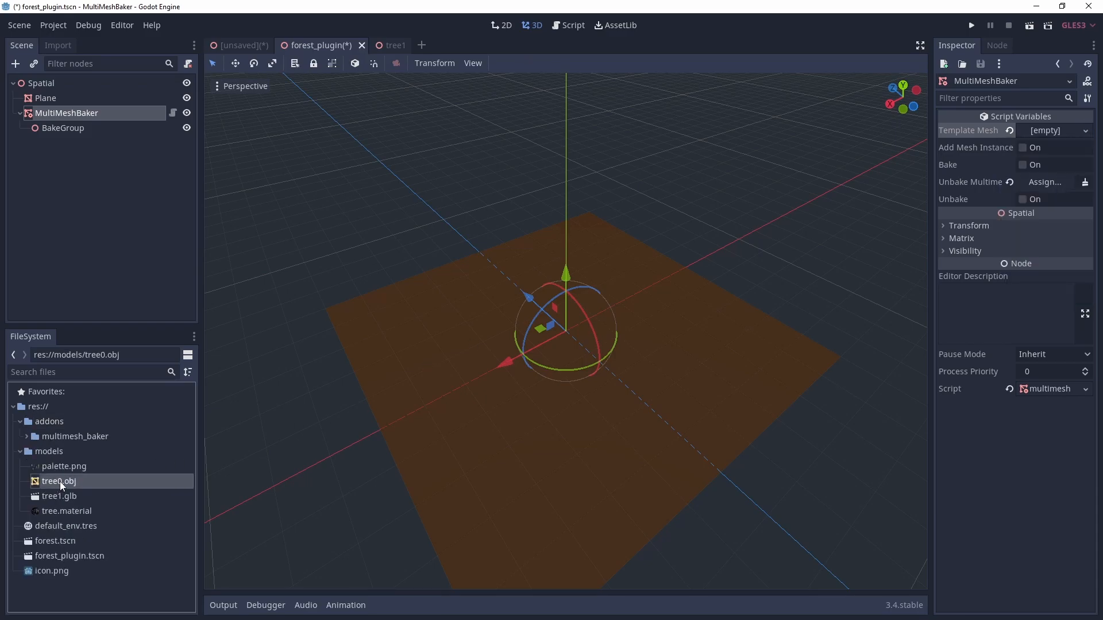
drag(65, 482, 1054, 134)
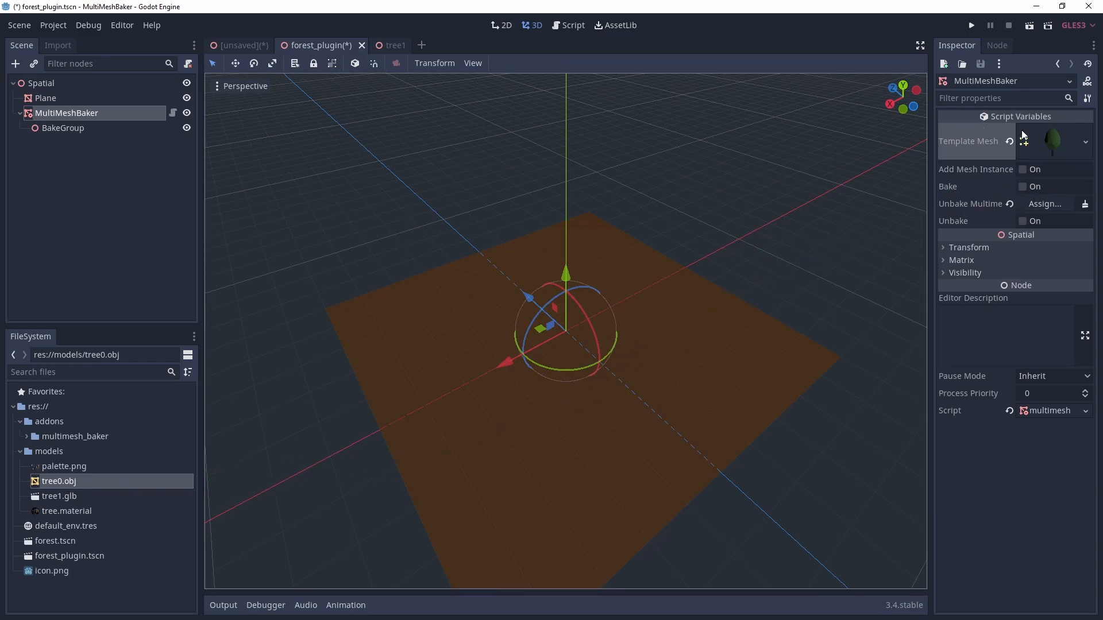
- Open tree1.glb as a scene and copy the mesh resource of its trees001 node
click(62, 498)
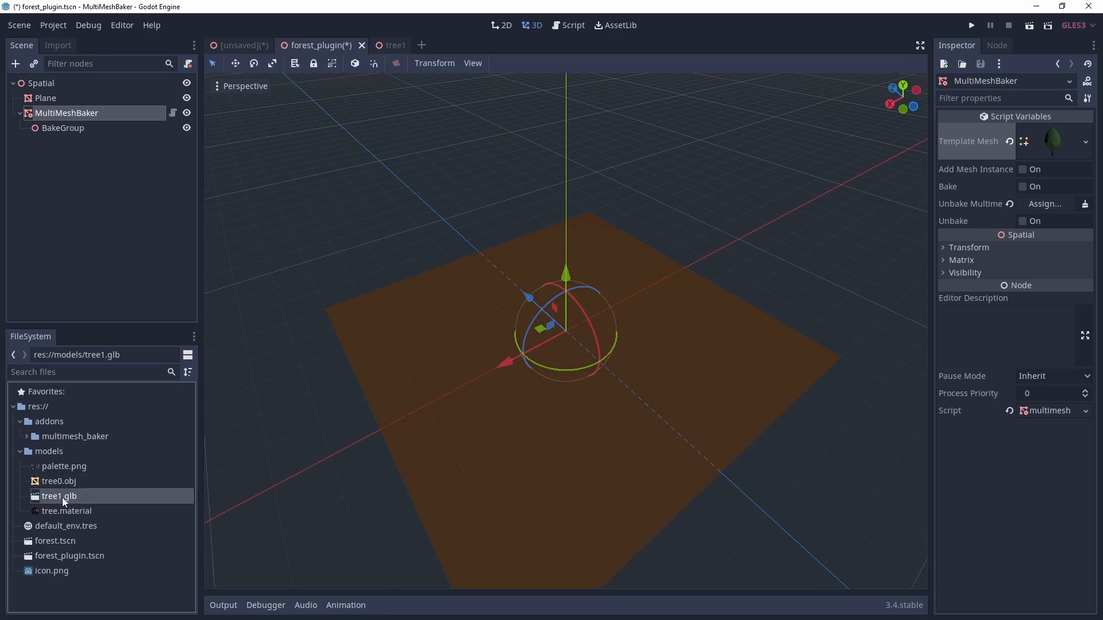
double_click(62, 498)
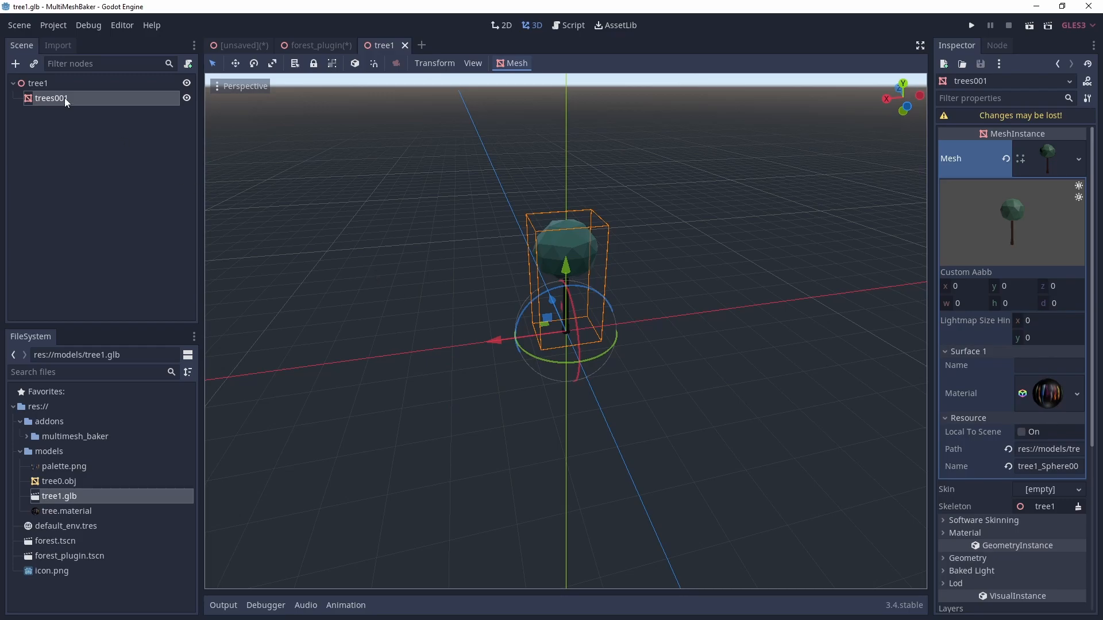
click(1079, 159)
click(1017, 412)
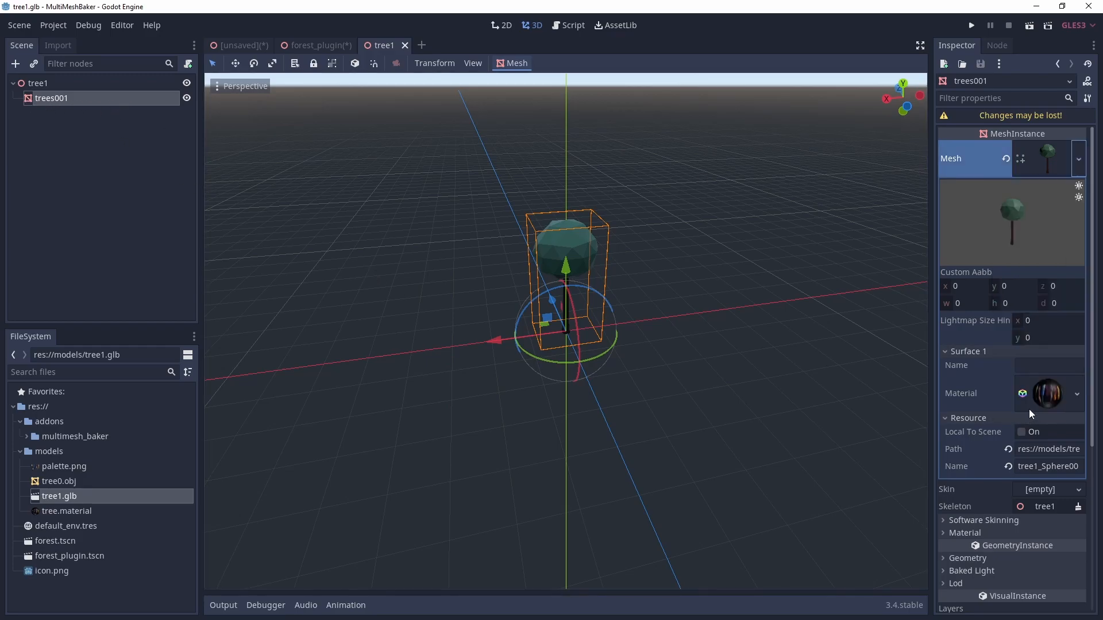
- Add three mesh instances to the BakeGroup with the MultiMeshBaker in the forest_plugin scene
click(322, 46)
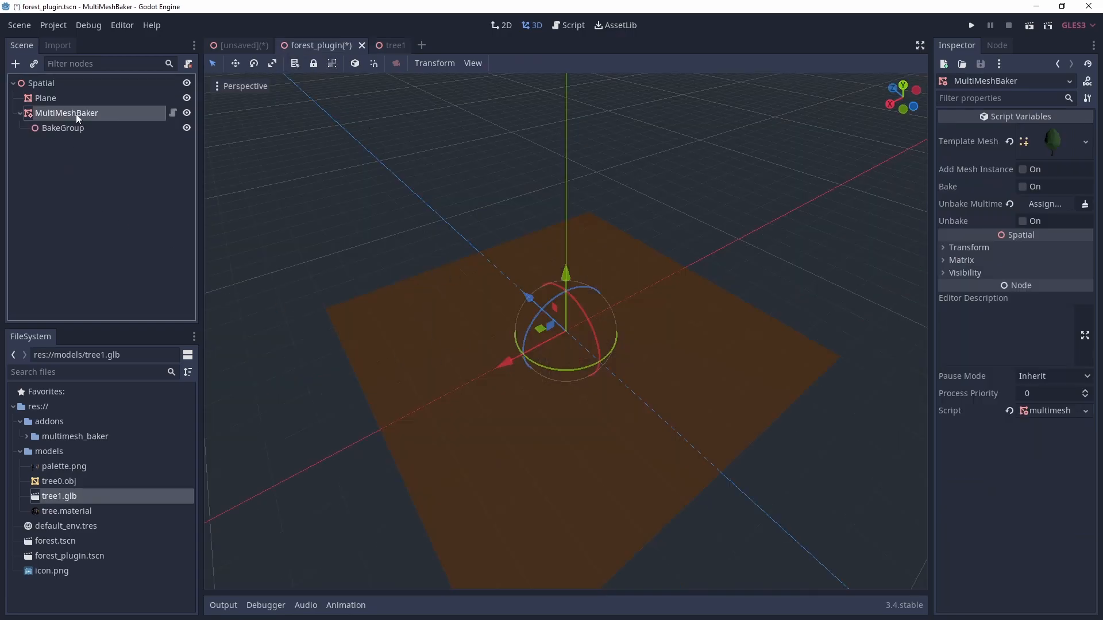
click(1022, 169)
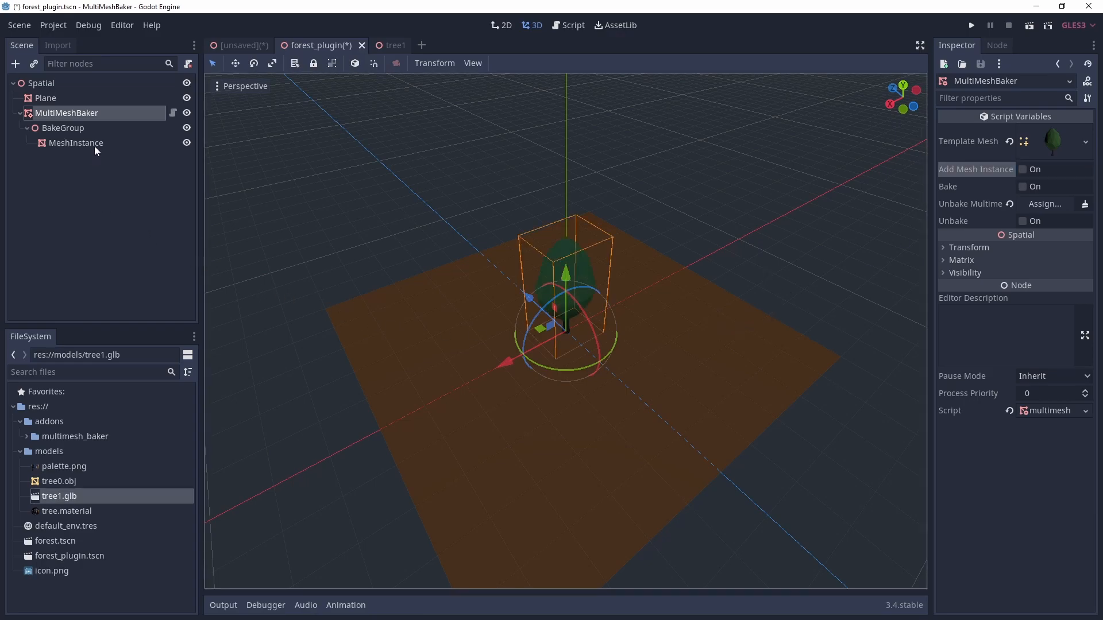
click(95, 151)
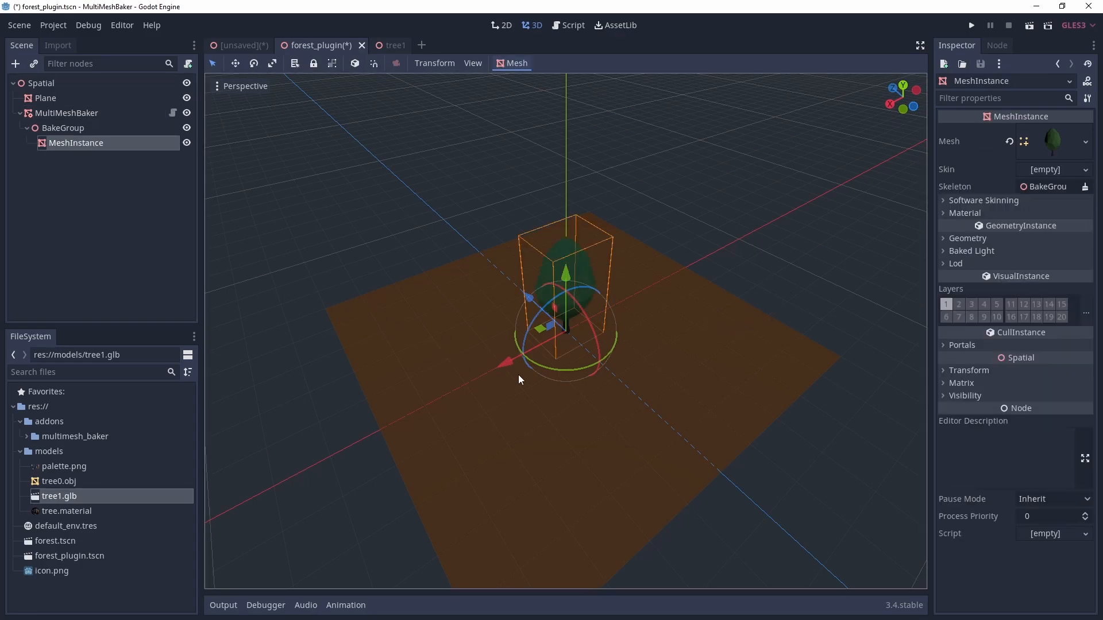
click(68, 114)
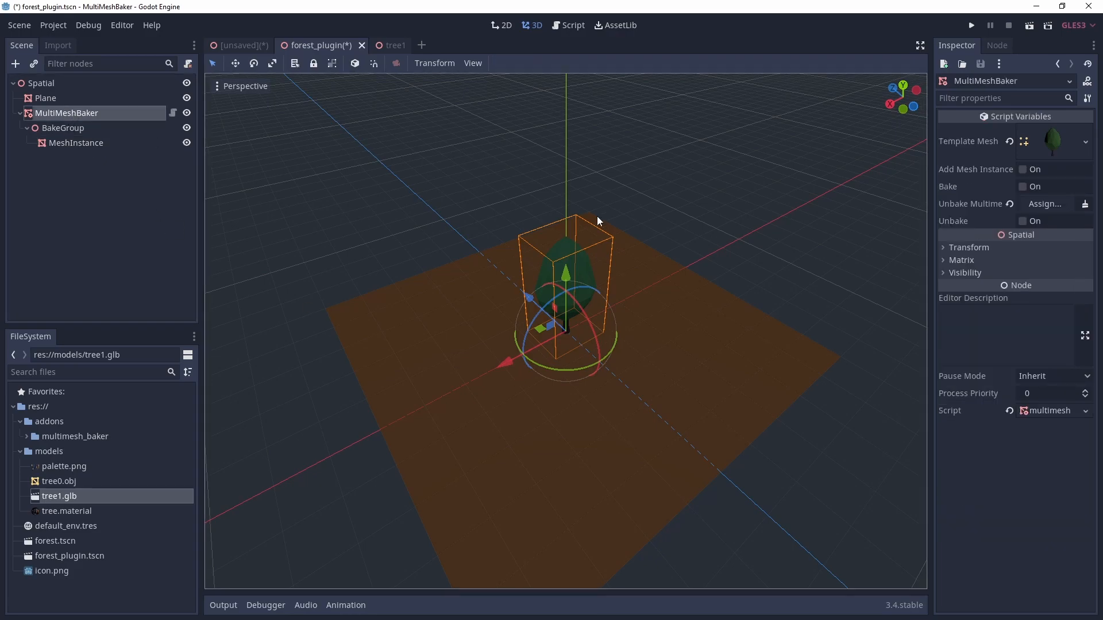
click(1022, 170)
click(1022, 170)
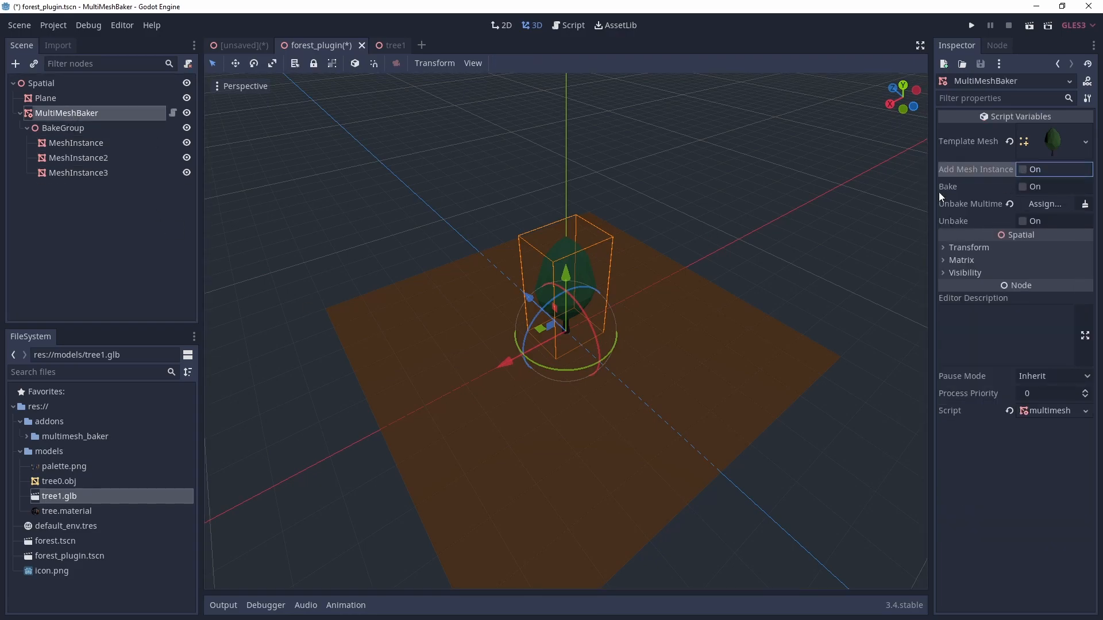
- Move and rotate MeshInstance and MeshInstance3 so the trees stand apart on opposite sides of the origin
click(94, 143)
drag(511, 363, 396, 401)
drag(461, 423, 505, 422)
drag(441, 340, 412, 303)
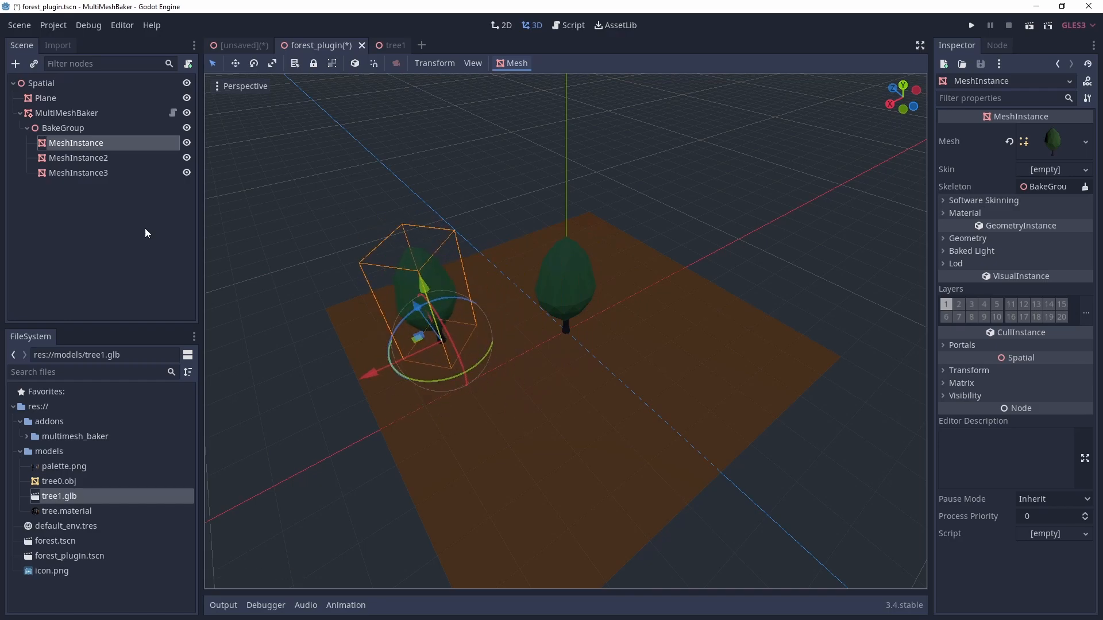
click(93, 173)
drag(533, 309, 638, 344)
- Make MeshInstance3's material override unique and change its albedo color to near black
click(967, 237)
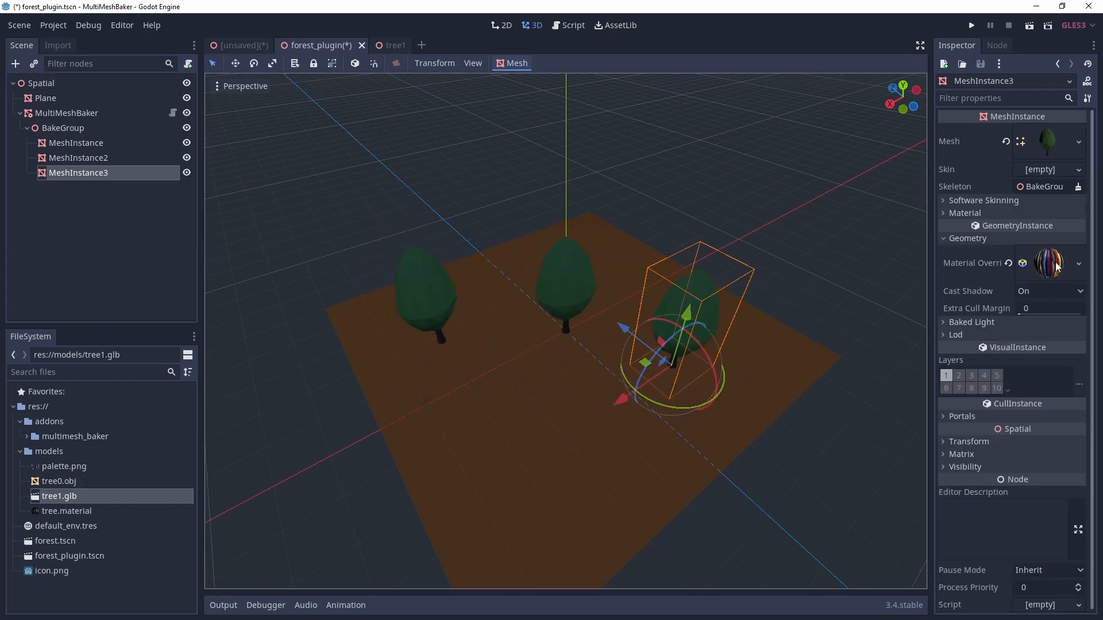
drag(1069, 268, 1070, 265)
click(1079, 263)
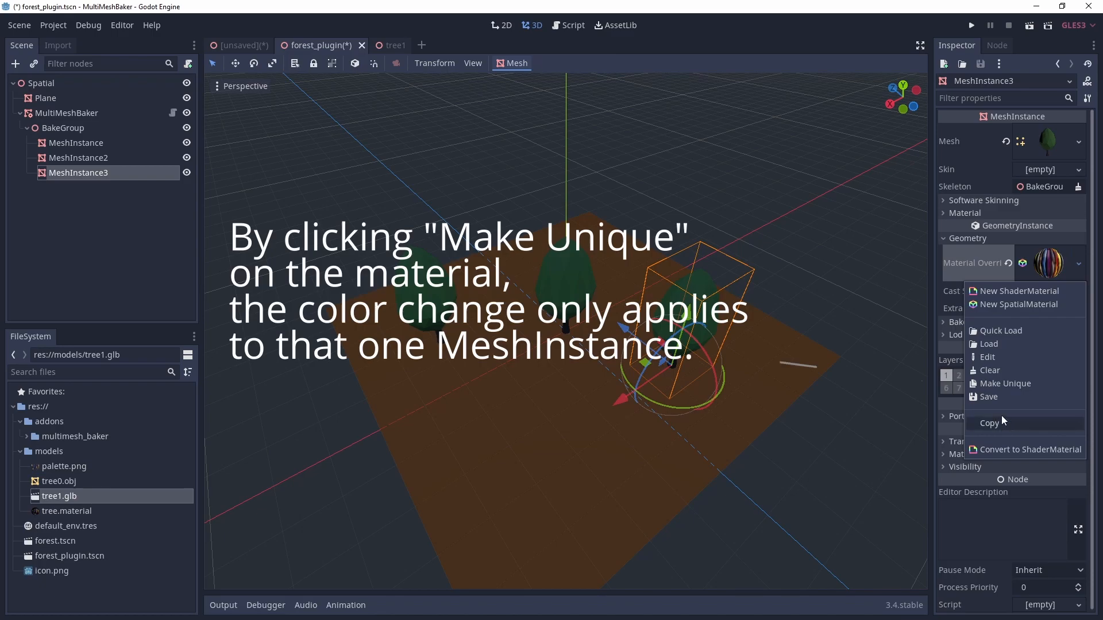
click(1017, 384)
click(974, 255)
click(1037, 267)
drag(985, 86, 1010, 76)
- Bake the three tree instances into a MultiMeshInstance with the MultiMeshBaker
click(68, 113)
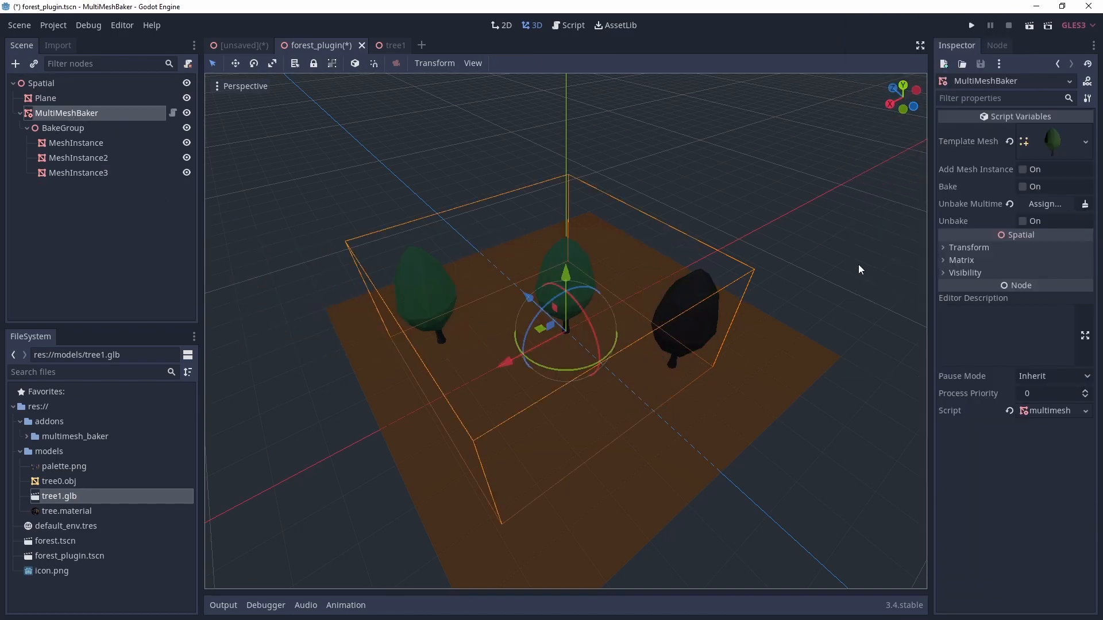
click(1023, 187)
- Shift the baked MultiMeshInstance slightly off the original trees and return its Z translation to 0
click(74, 187)
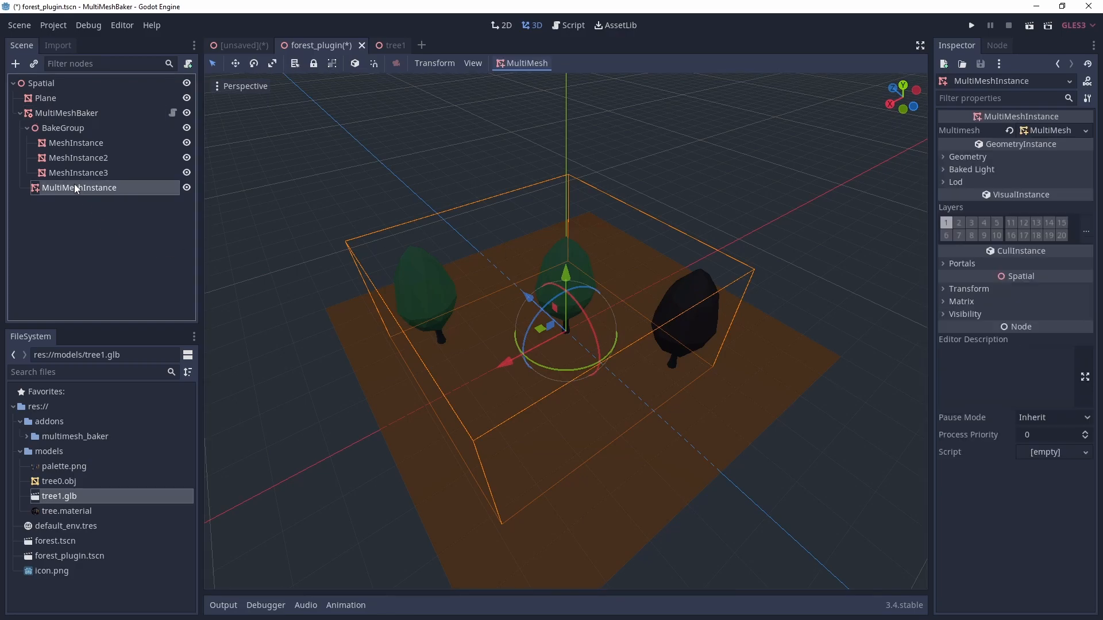
mouse_move(566, 327)
mouse_down()
mouse_move(443, 290)
mouse_move(516, 274)
mouse_move(581, 340)
mouse_up()
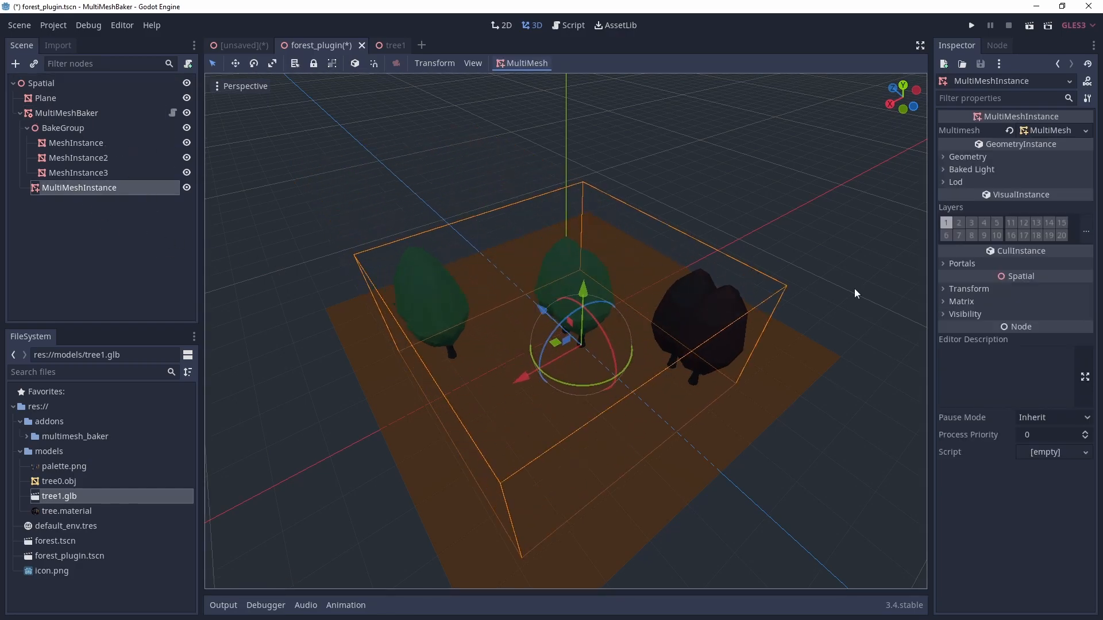
click(971, 289)
click(1066, 316)
text(0)
key(Return)
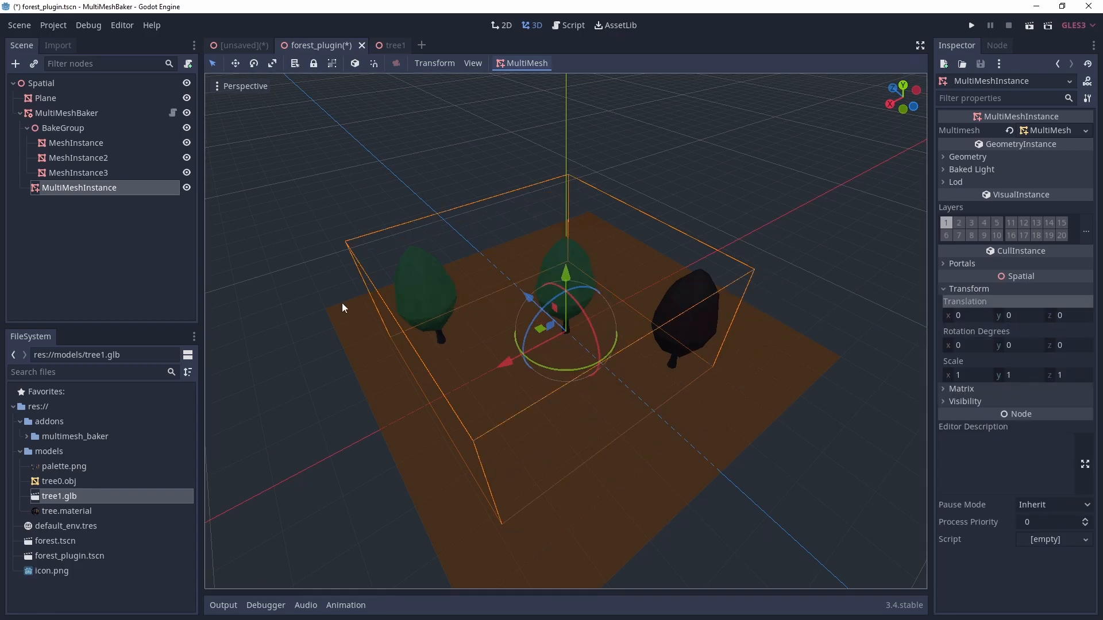
- Reparent the MultiMeshInstance directly under the Spatial root and delete the MultiMeshBaker node with its children
drag(73, 188, 56, 107)
right_click(72, 128)
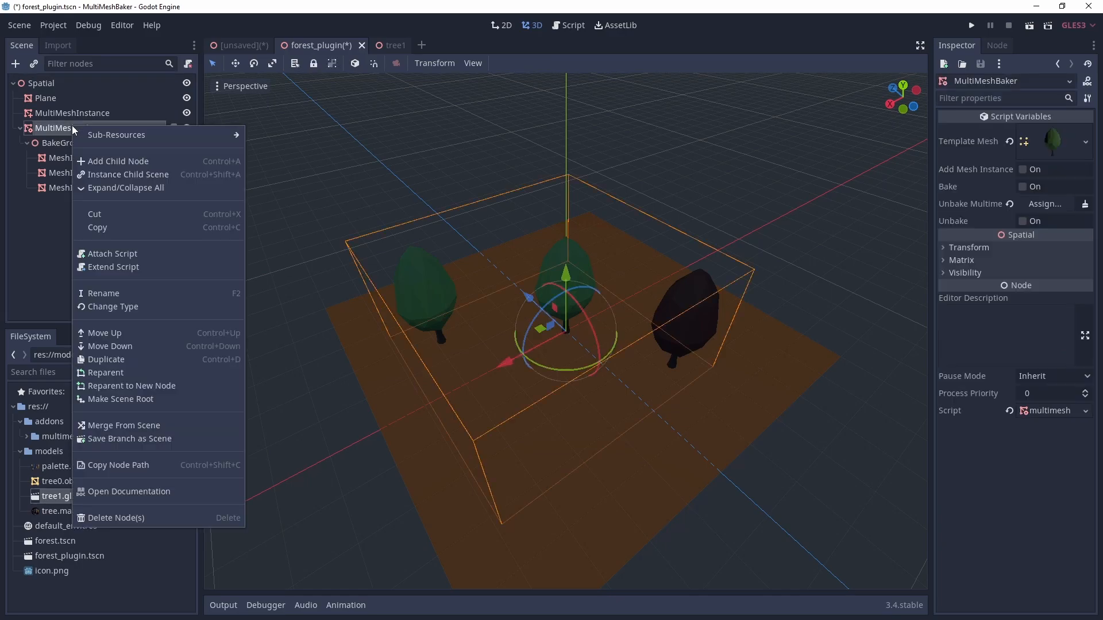
click(212, 519)
click(509, 323)
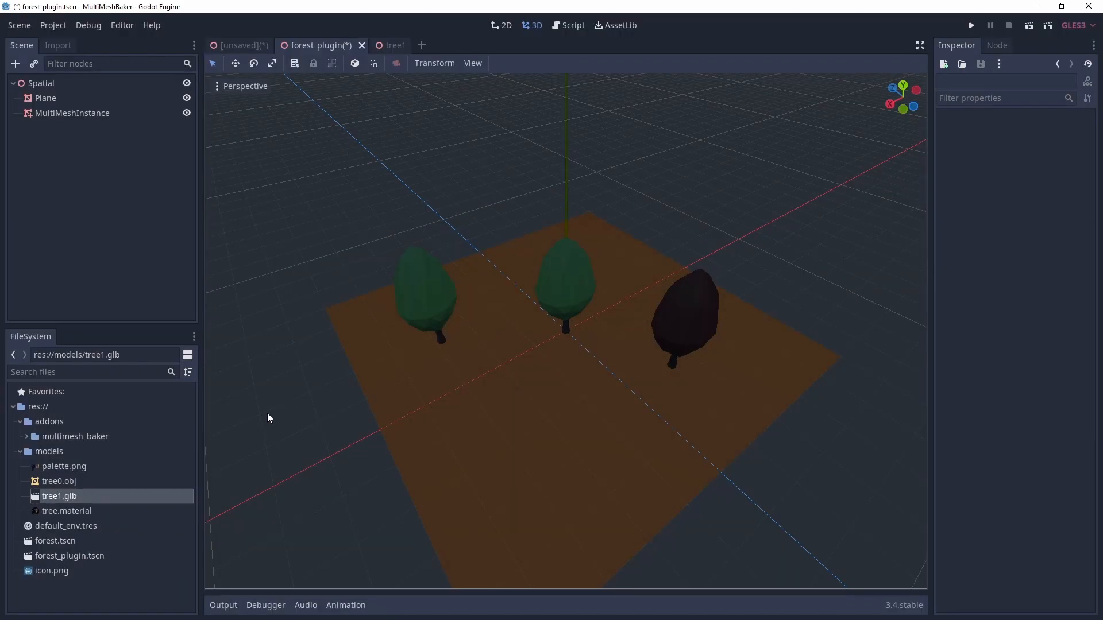
- Toggle the MultiMeshInstance's visibility off and on, and examine its Multimesh properties
click(186, 113)
click(187, 113)
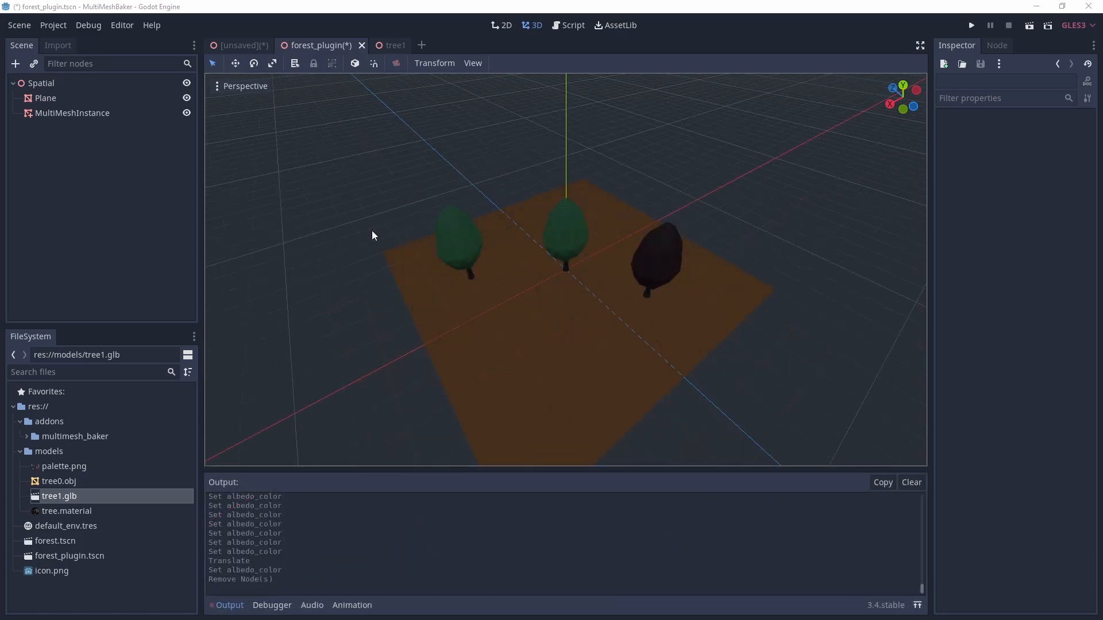
click(79, 113)
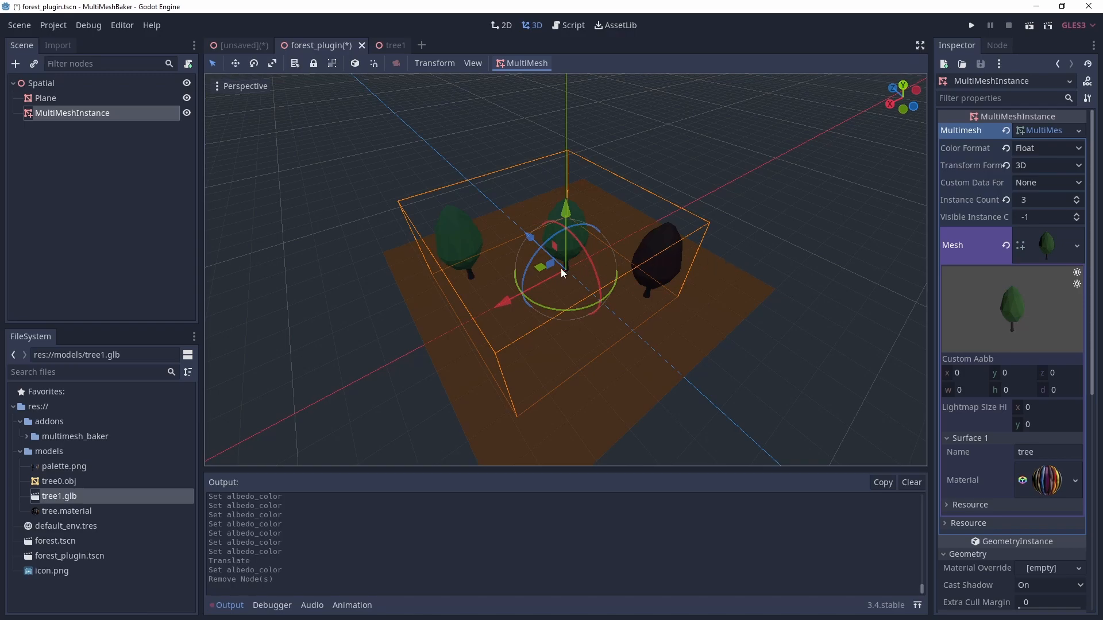
- Unbake the MultiMeshInstance into separate mesh instances with a new MultiMeshBaker child that has it assigned as the Unbake Multimesh target
click(16, 63)
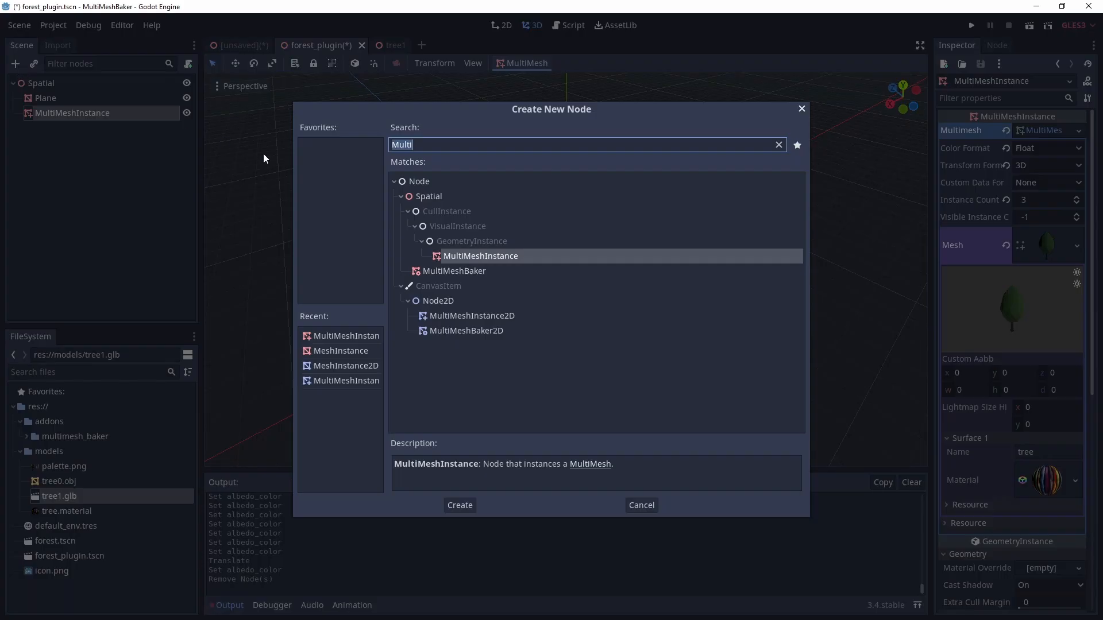
double_click(460, 270)
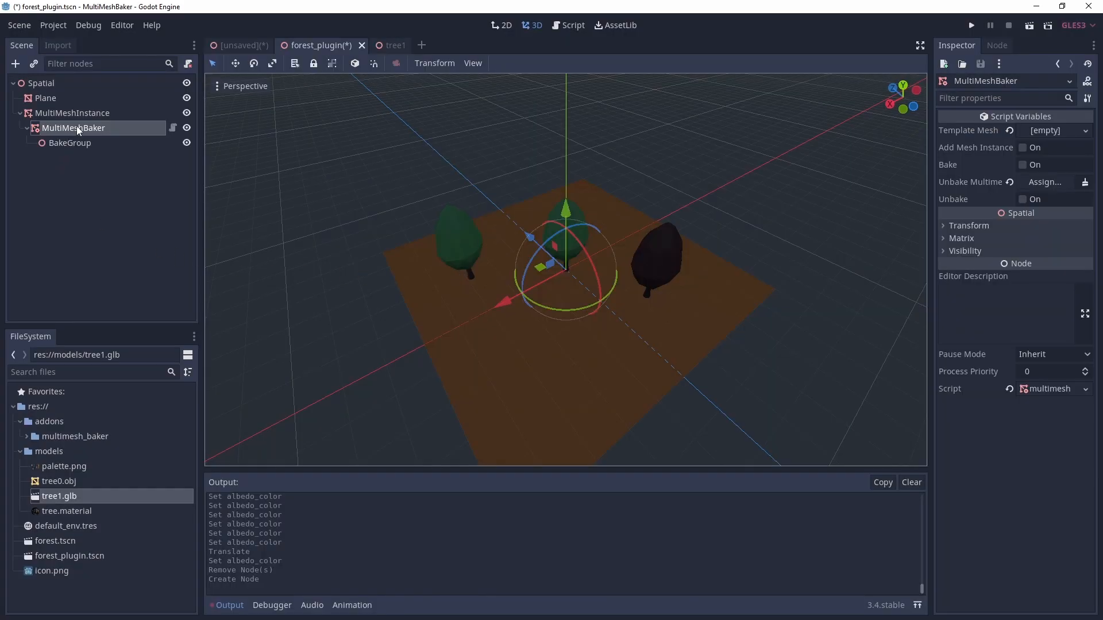
click(1053, 184)
click(221, 152)
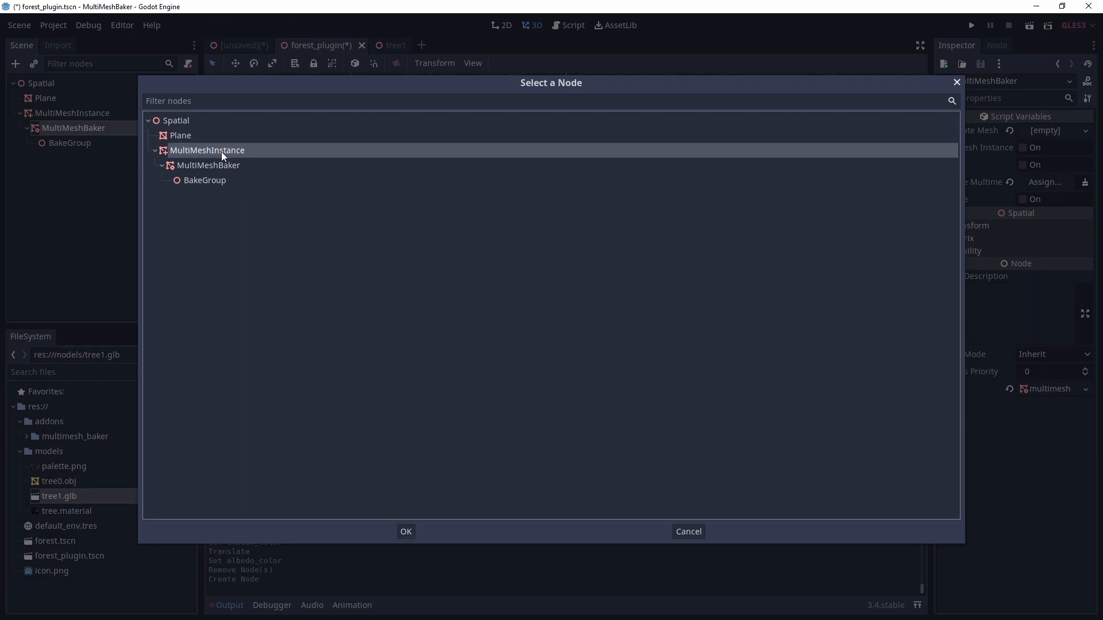
double_click(222, 151)
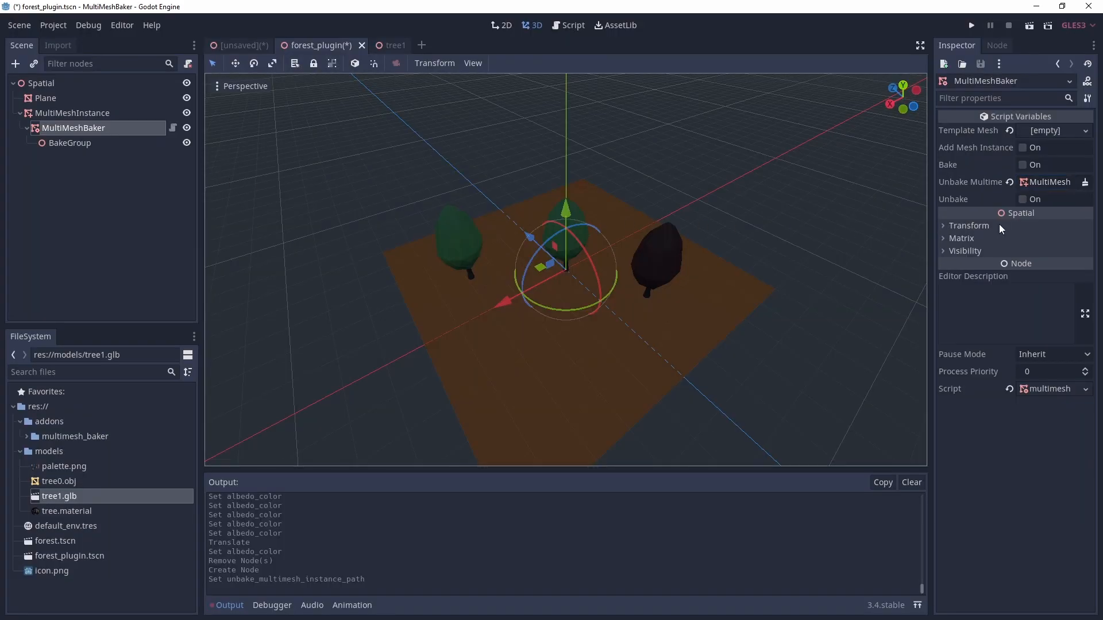
click(1022, 199)
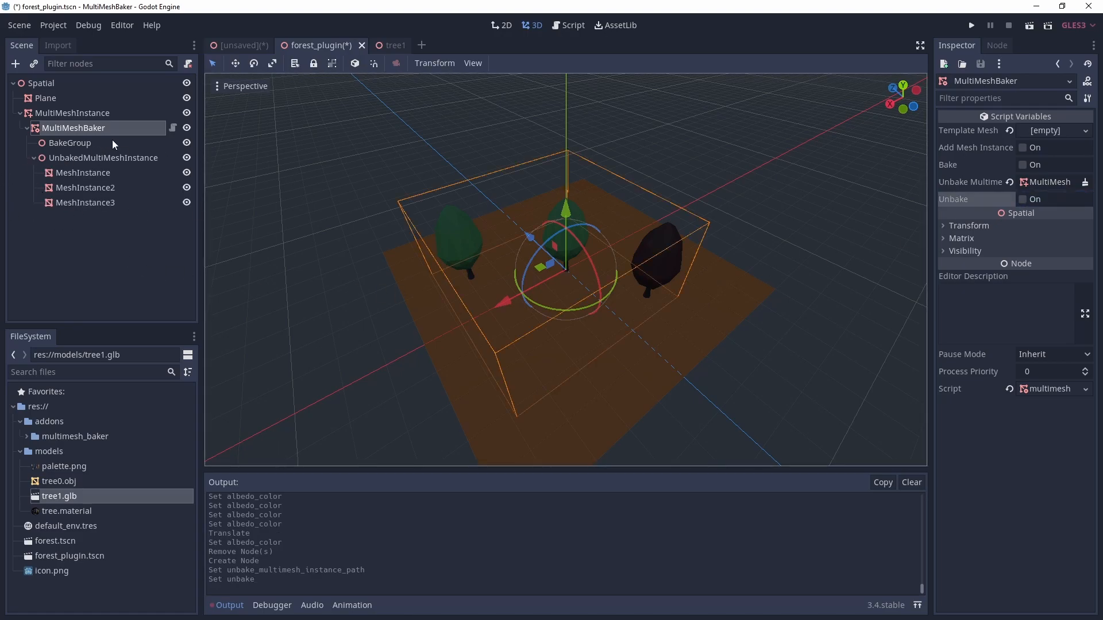
- Toggle the MultiMeshInstance's visibility off and on, and hide the Plane
click(122, 113)
click(185, 113)
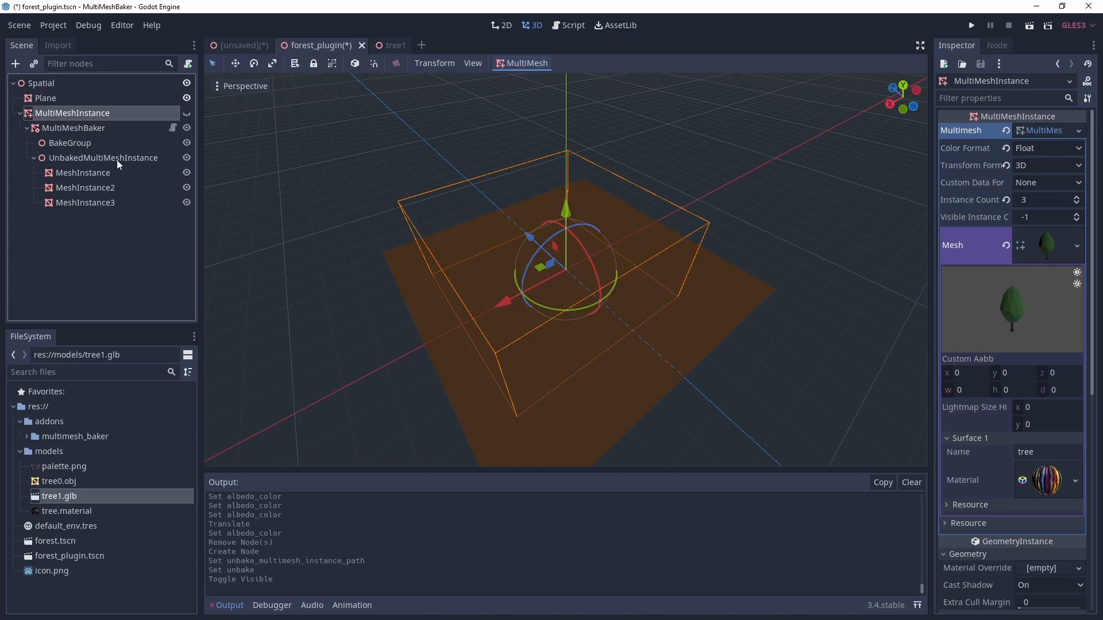
click(185, 113)
click(186, 98)
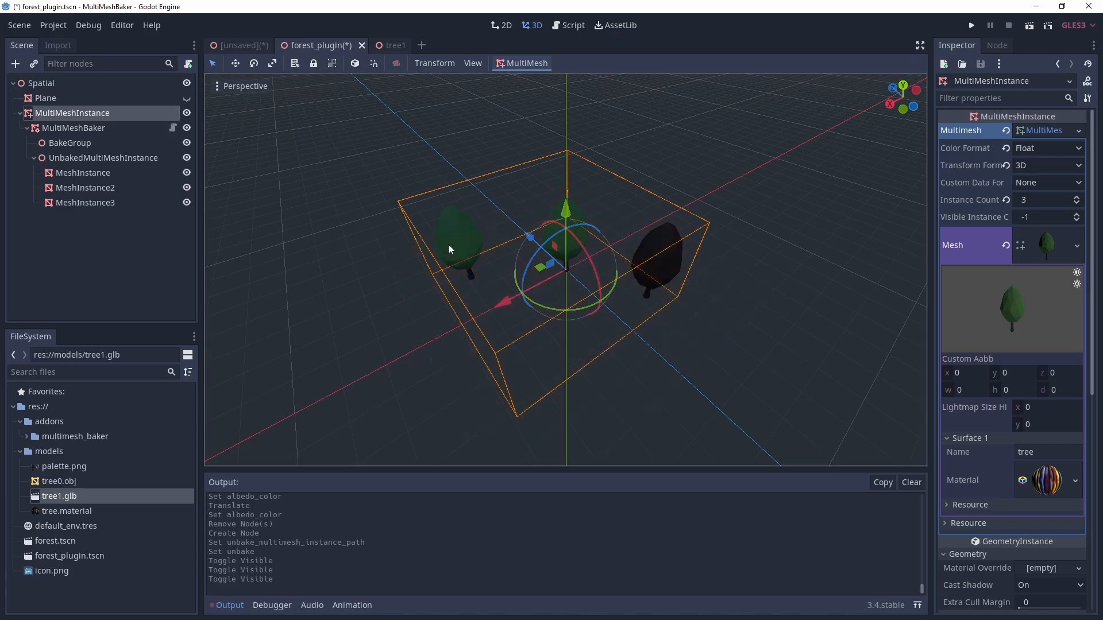
- Select each of the three trees one by one in the viewport to examine the unbaked mesh instances
click(439, 241)
click(566, 238)
click(664, 260)
click(577, 232)
click(463, 240)
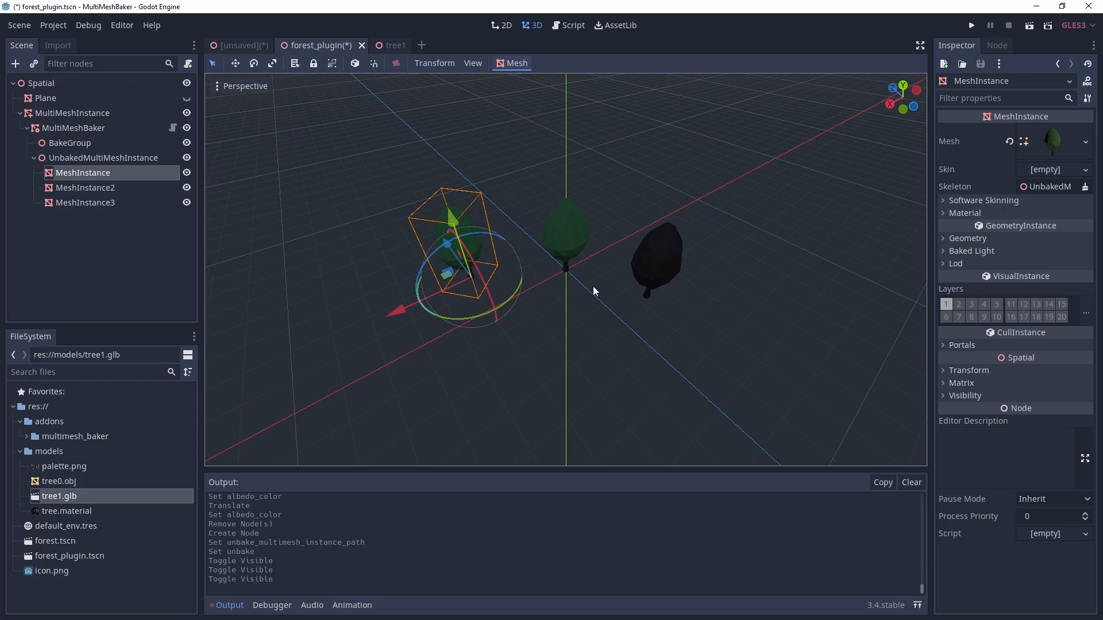
- Look up the MultiMeshBaker2D node type among the creatable nodes without adding it
click(14, 66)
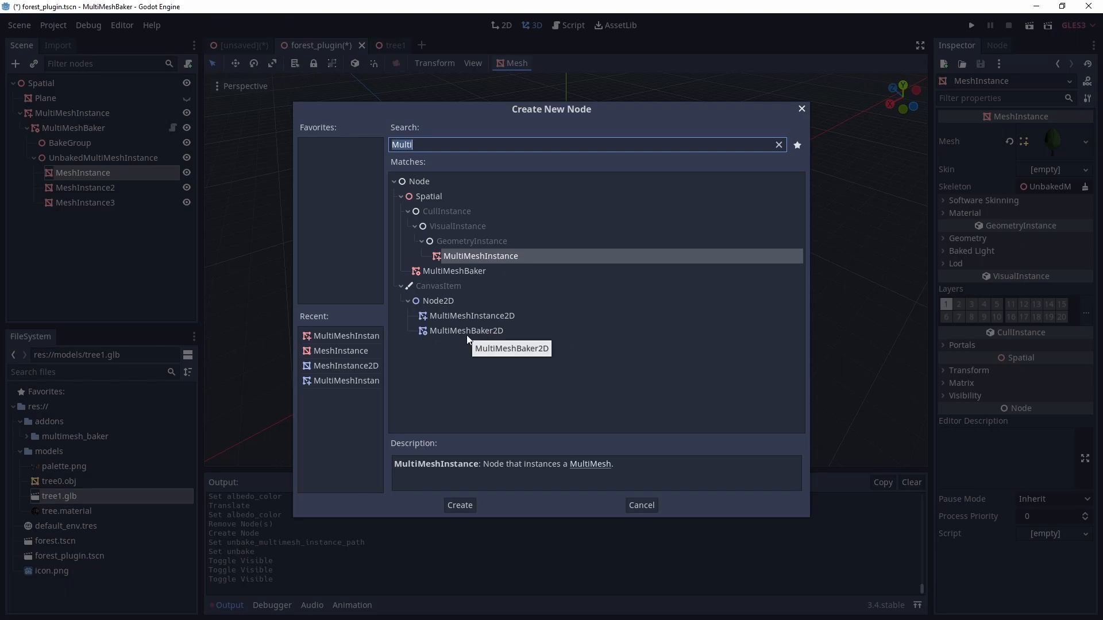
click(639, 506)
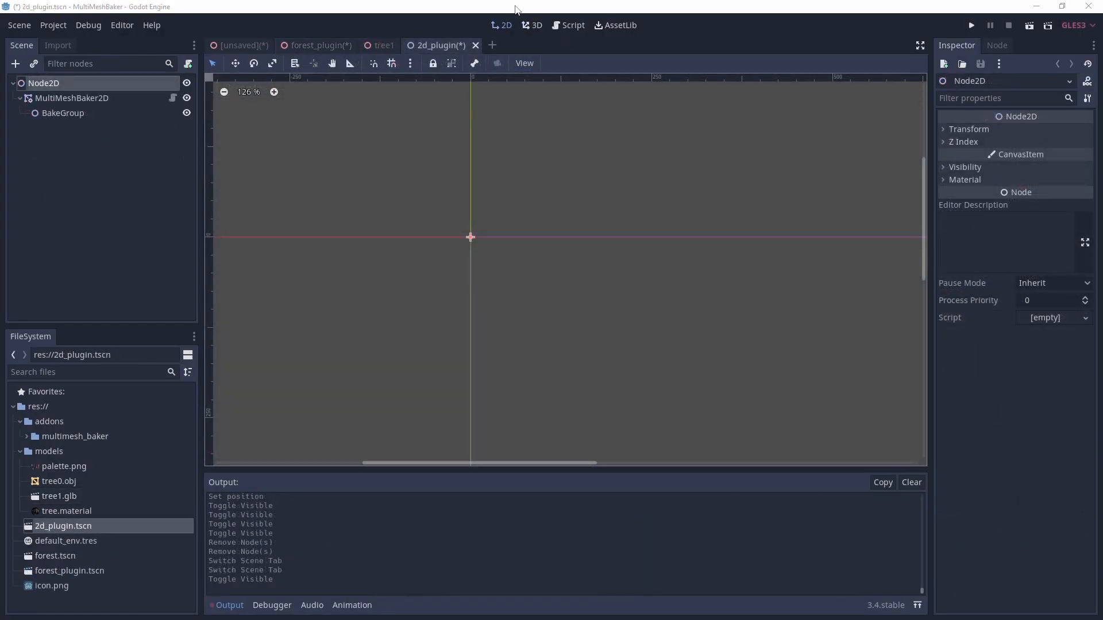
- Add three mesh instances to the BakeGroup of the MultiMeshBaker2D
click(71, 98)
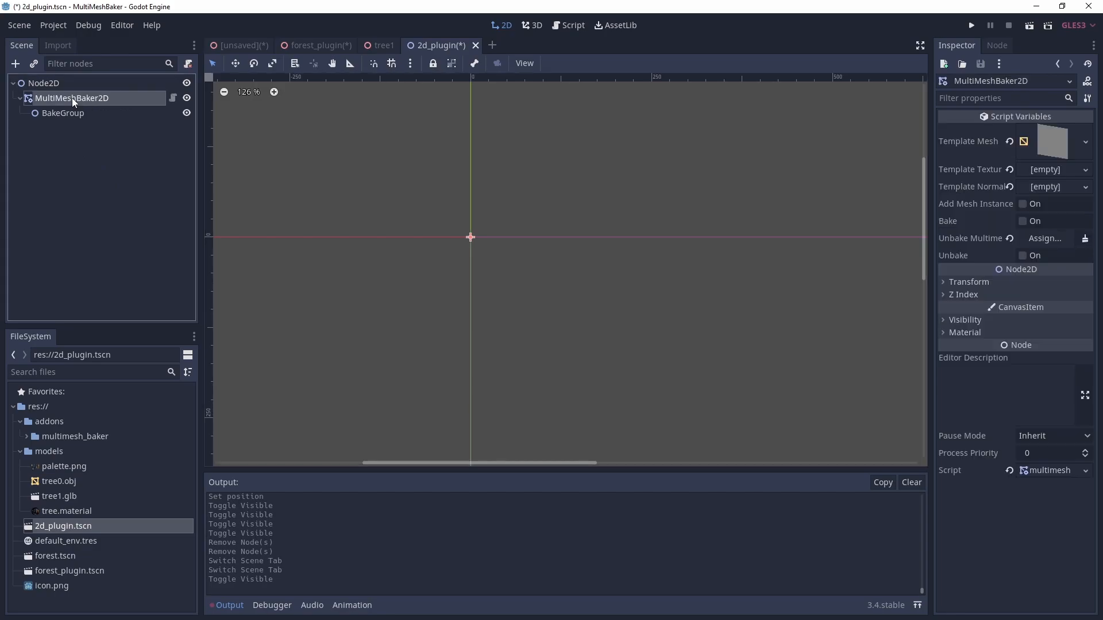
click(1023, 205)
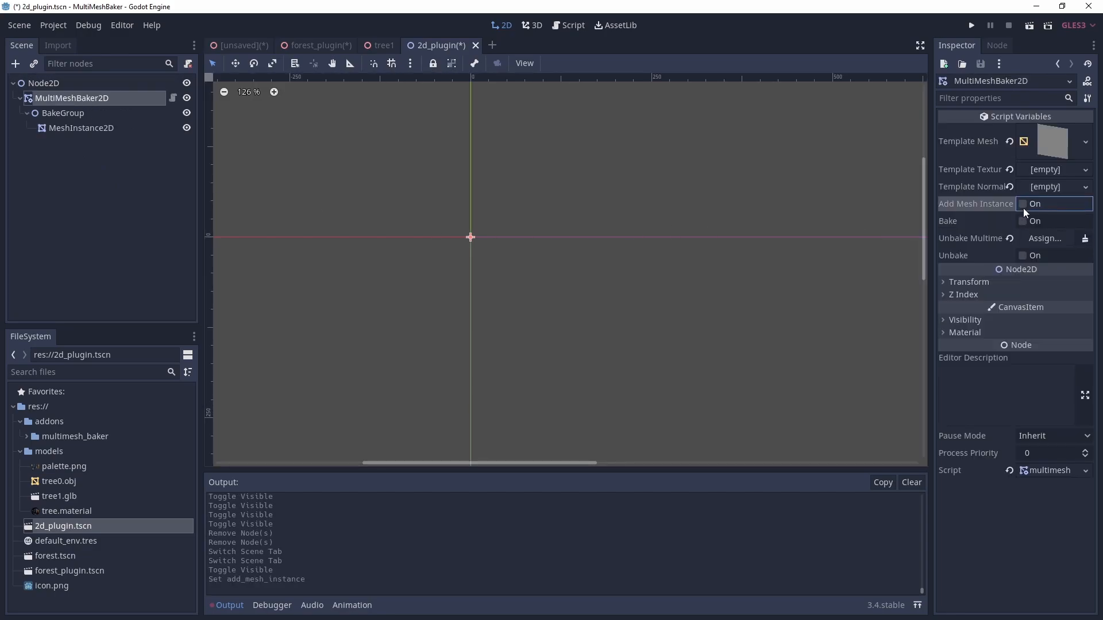
click(1022, 208)
click(1023, 207)
- Move MeshInstance2D3 to position (4, 1) and set its Self Modulate colour to red (ff0000)
scroll(476, 259, up, 5)
scroll(460, 220, up, 13)
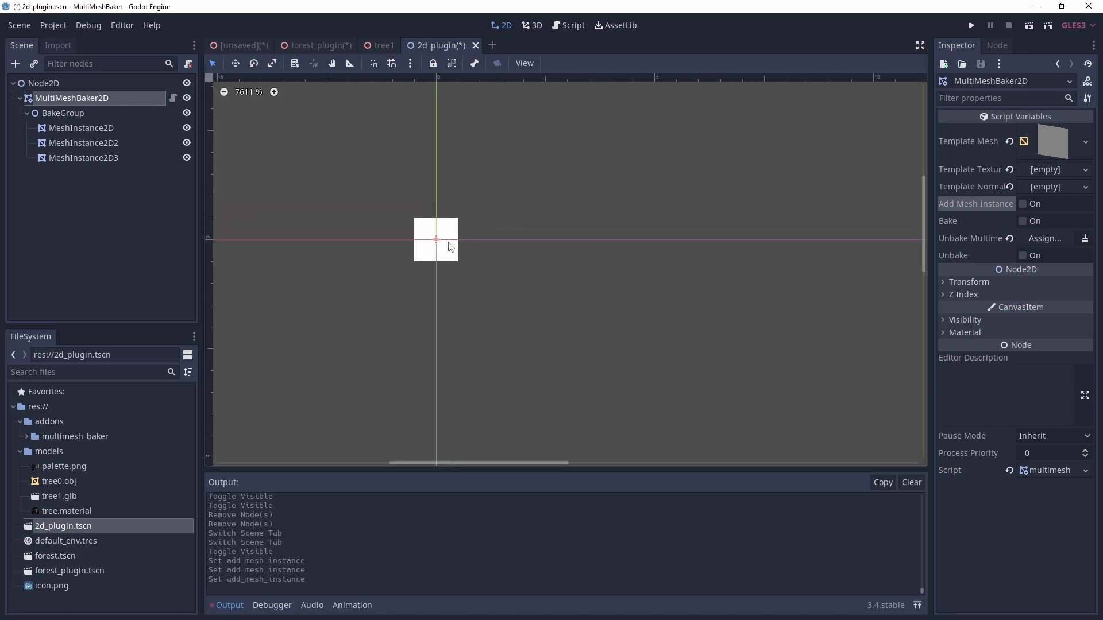
scroll(447, 245, up, 3)
drag(454, 215, 753, 322)
click(964, 251)
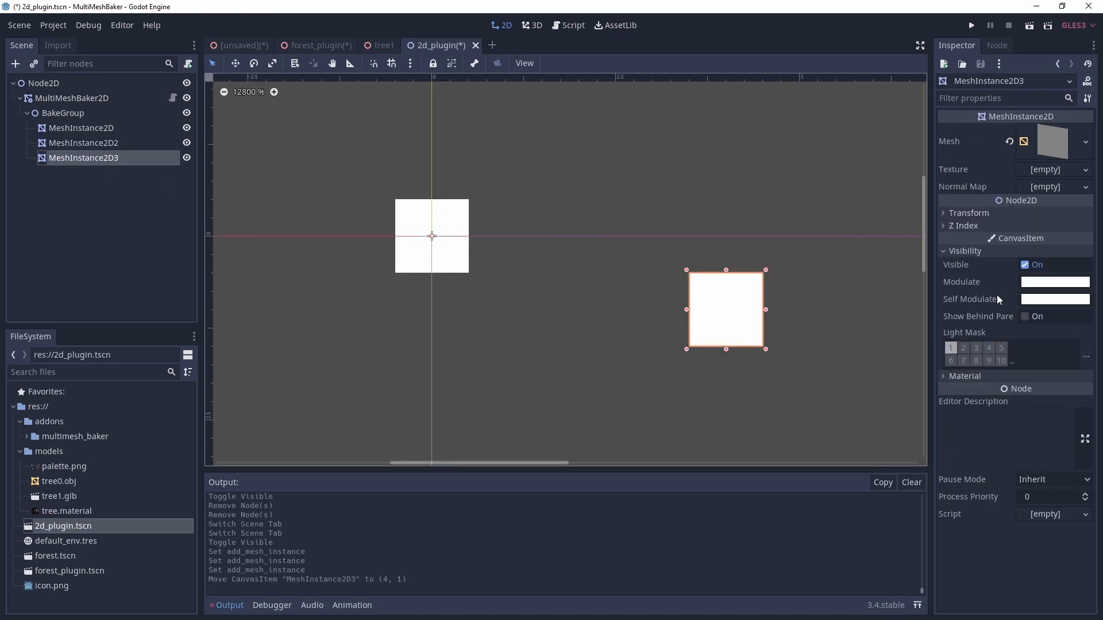
click(1054, 299)
drag(936, 131, 1032, 10)
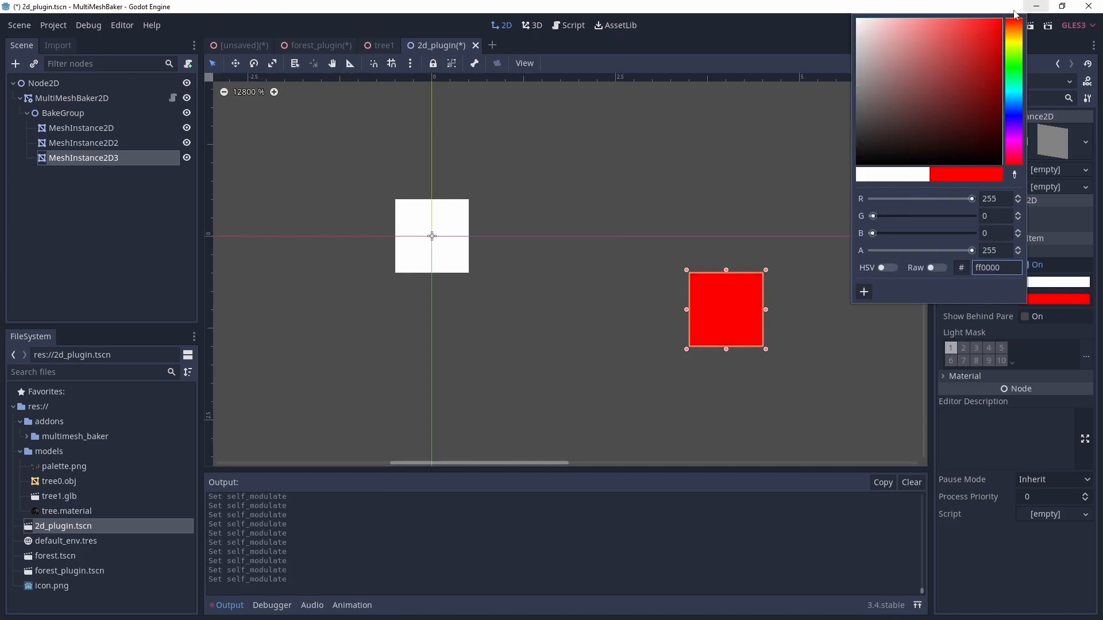
click(712, 50)
- Move MeshInstance2D2 to position (1, 2) and set its Self Modulate colour to green (00ff10)
click(108, 144)
drag(450, 267, 531, 413)
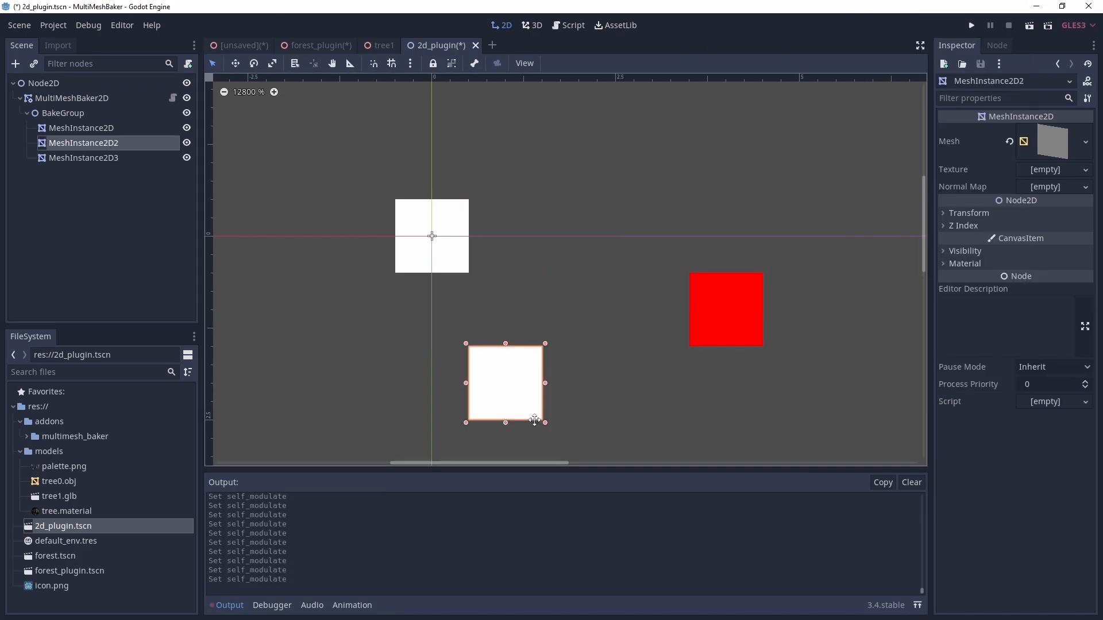
click(965, 251)
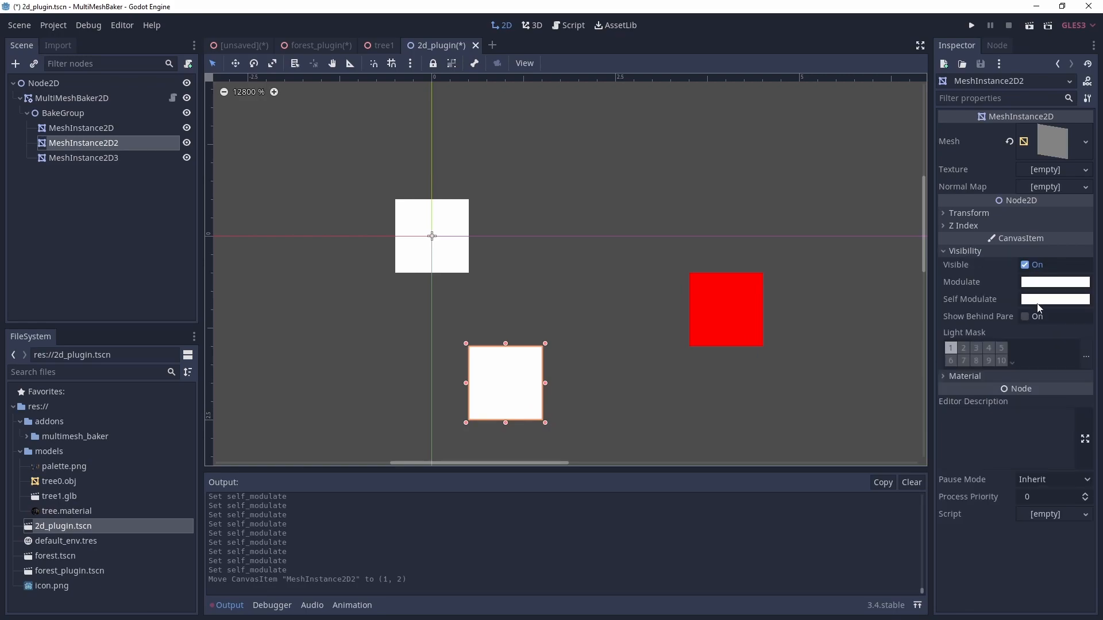
click(1039, 301)
drag(971, 55, 1095, 1)
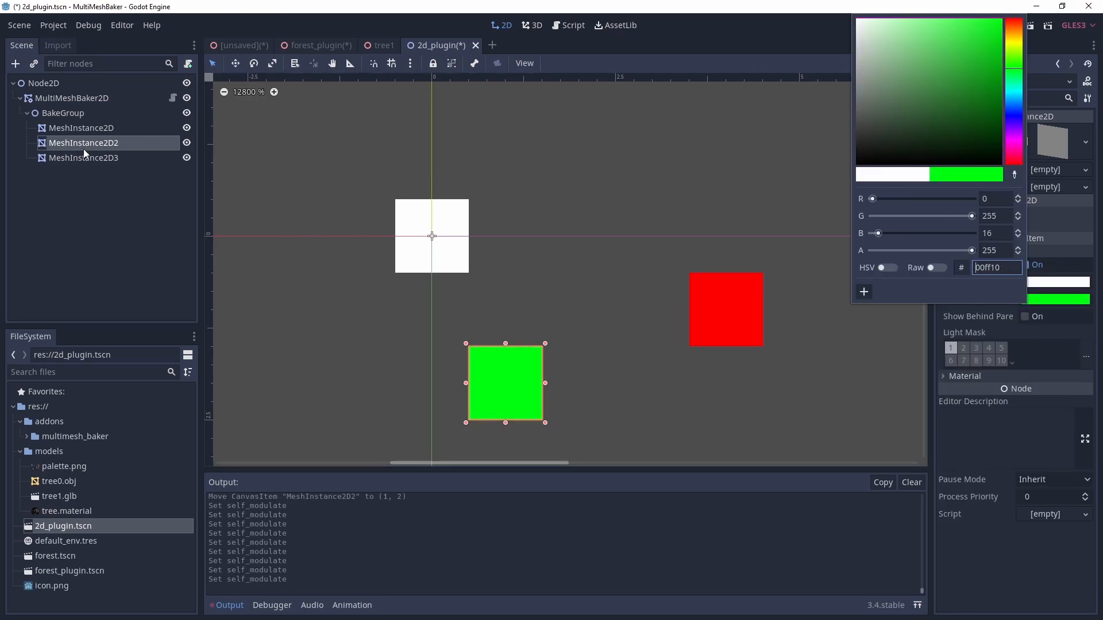
- Bake the three squares with the MultiMeshBaker2D and shift the resulting MultiMeshInstance2D to an X position of about 1.504
click(72, 100)
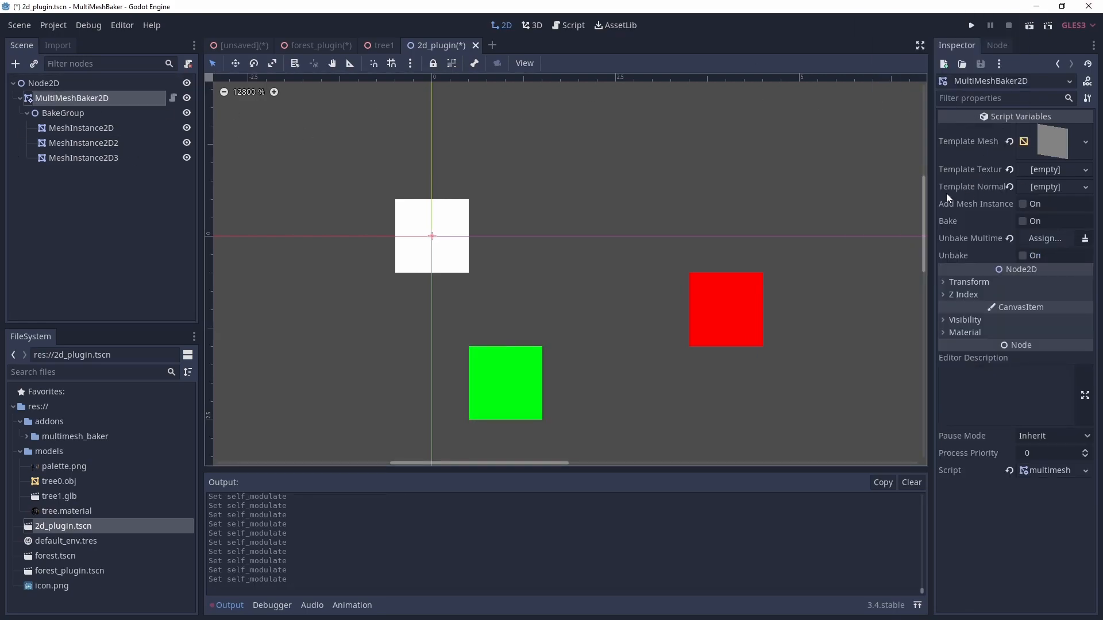
click(1026, 221)
click(119, 173)
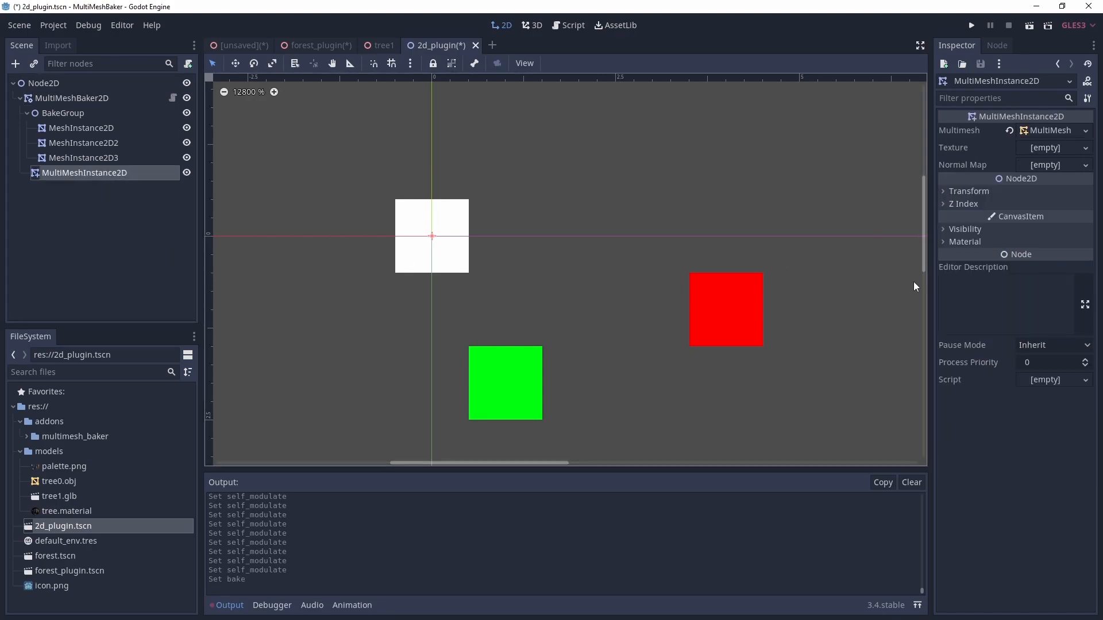
click(973, 193)
drag(1026, 207, 1081, 206)
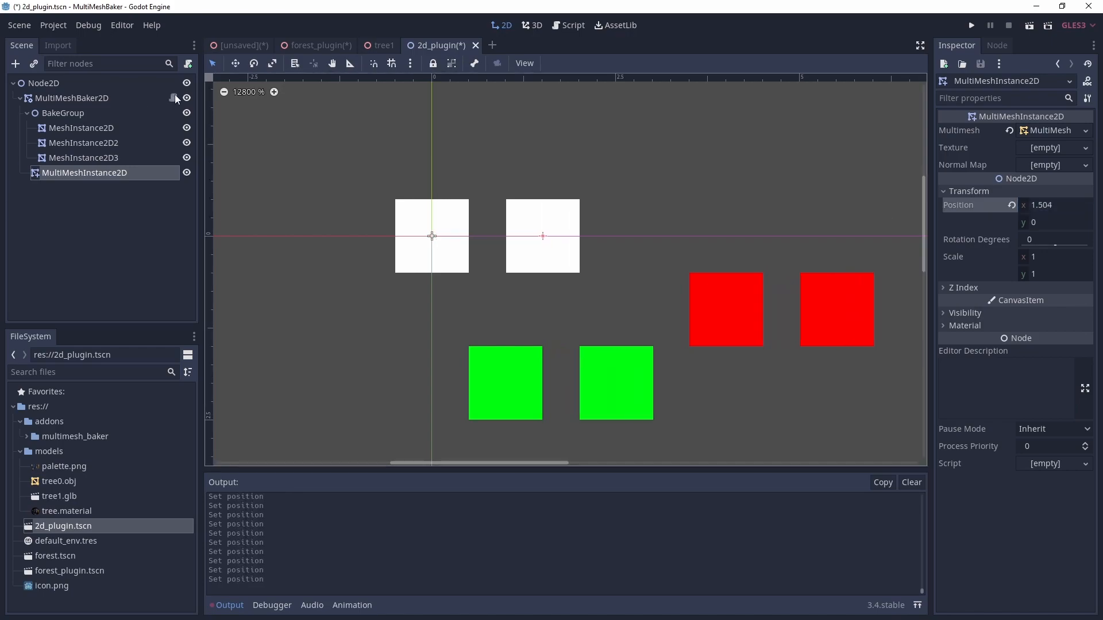
- Toggle the BakeGroup's visibility several times to compare it with the baked squares, and leave it hidden
click(186, 117)
click(187, 117)
click(188, 118)
click(187, 115)
click(187, 115)
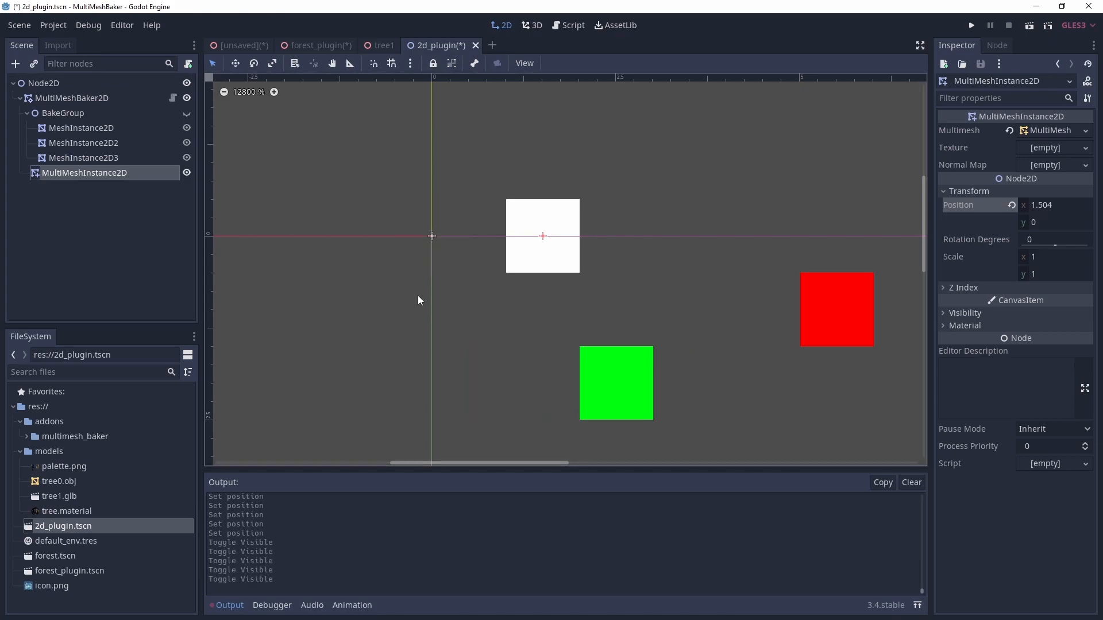